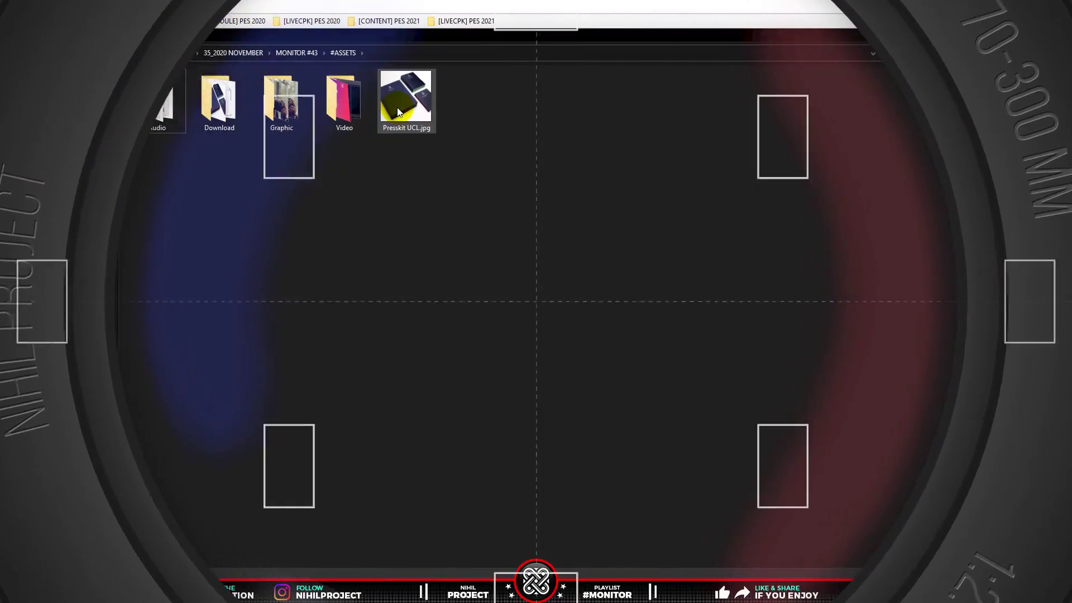
Open Presskit UCL.jpg in Photoshop and fit it to the window
mouse_move(399, 112)
mouse_down()
mouse_move(223, 569)
mouse_move(323, 445)
mouse_up()
key(ctrl+0)
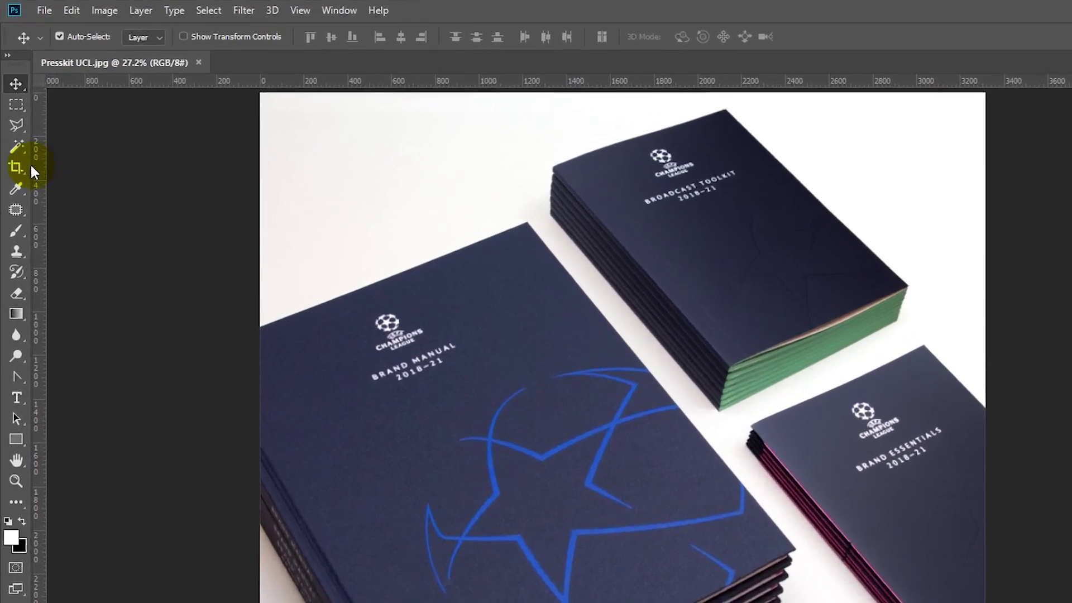
Set a perspective crop grid on the Brand Manual cover, tightened around the blue star
click(11, 116)
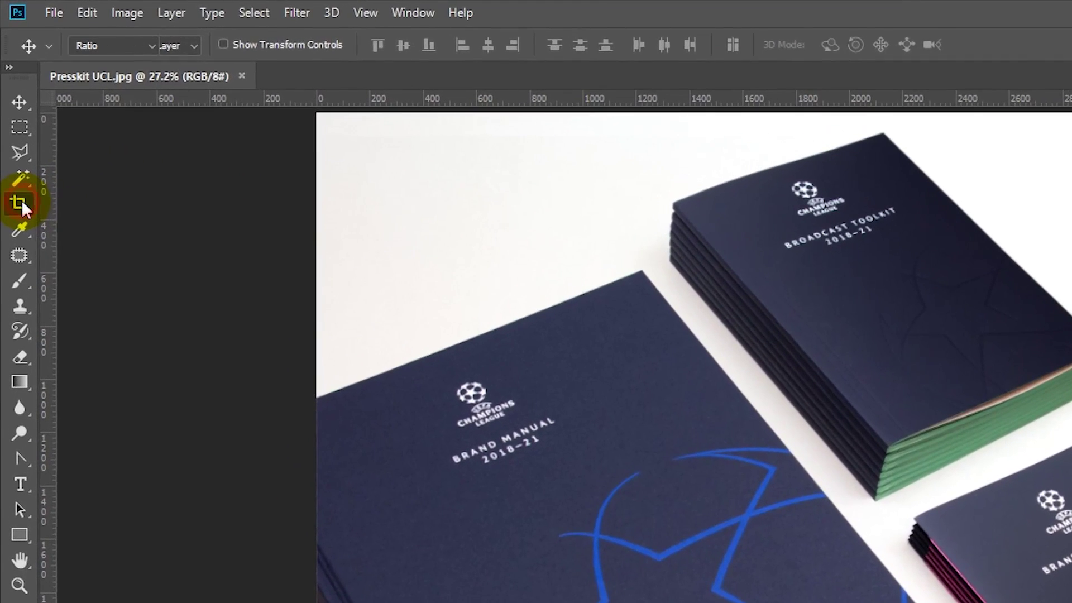
right_click(11, 116)
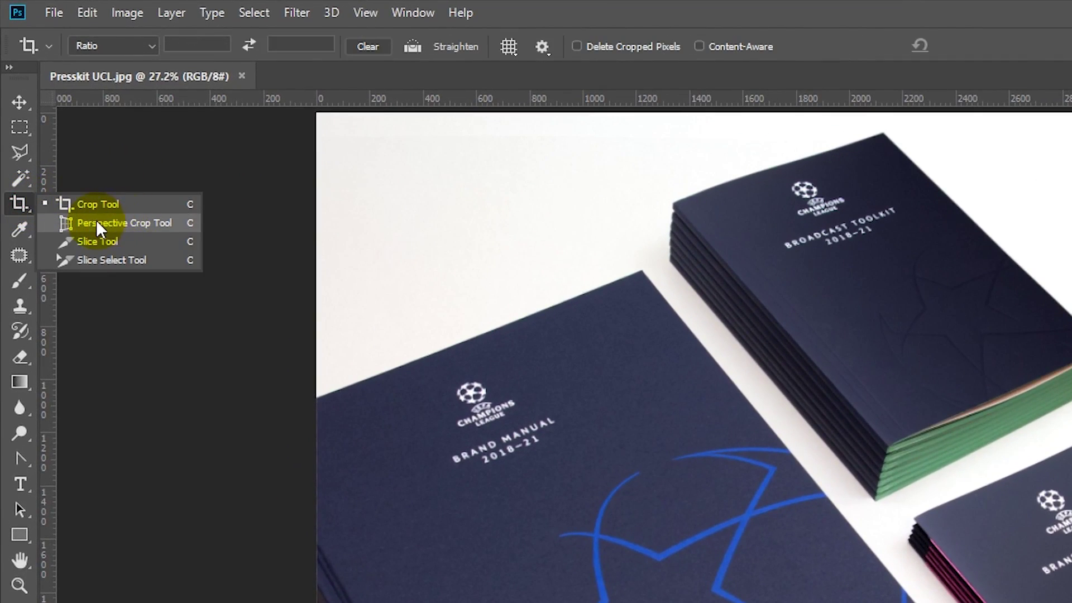
click(137, 223)
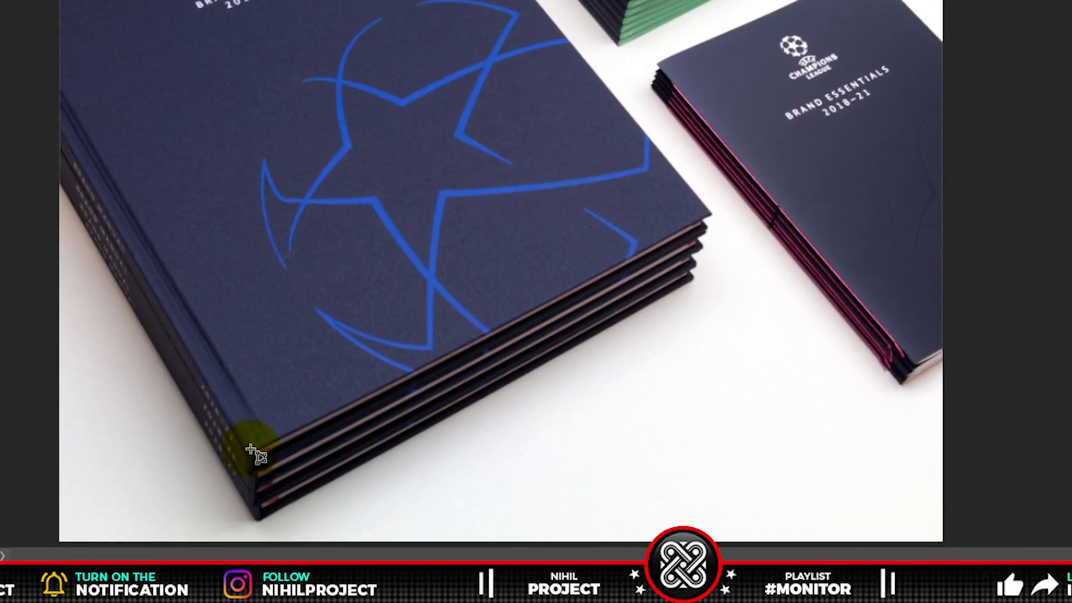
click(251, 449)
click(708, 215)
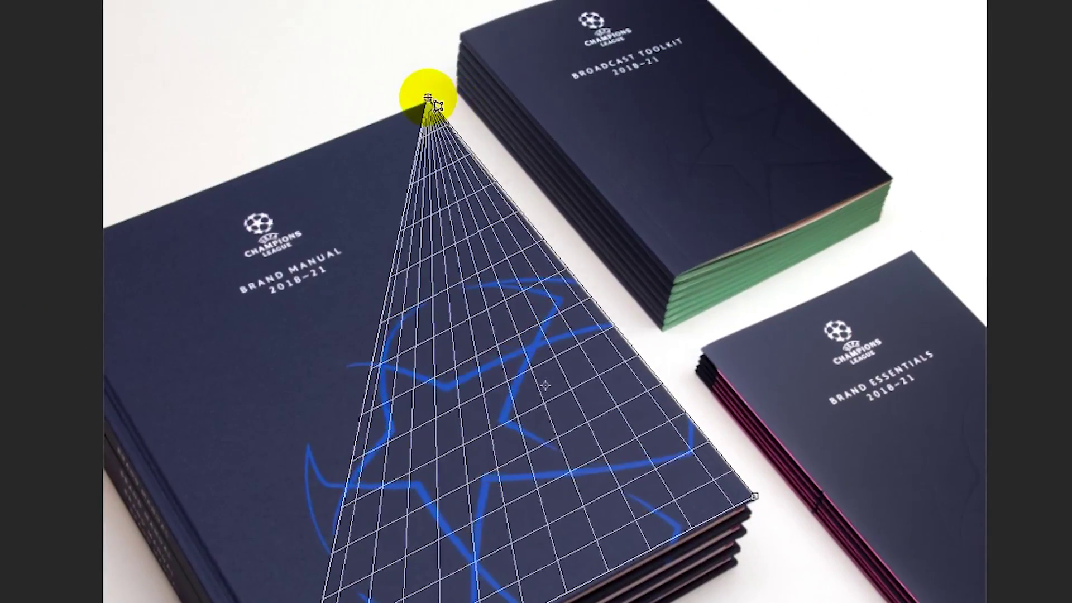
mouse_move(428, 98)
mouse_down()
mouse_move(108, 276)
mouse_move(84, 251)
mouse_move(131, 250)
mouse_up()
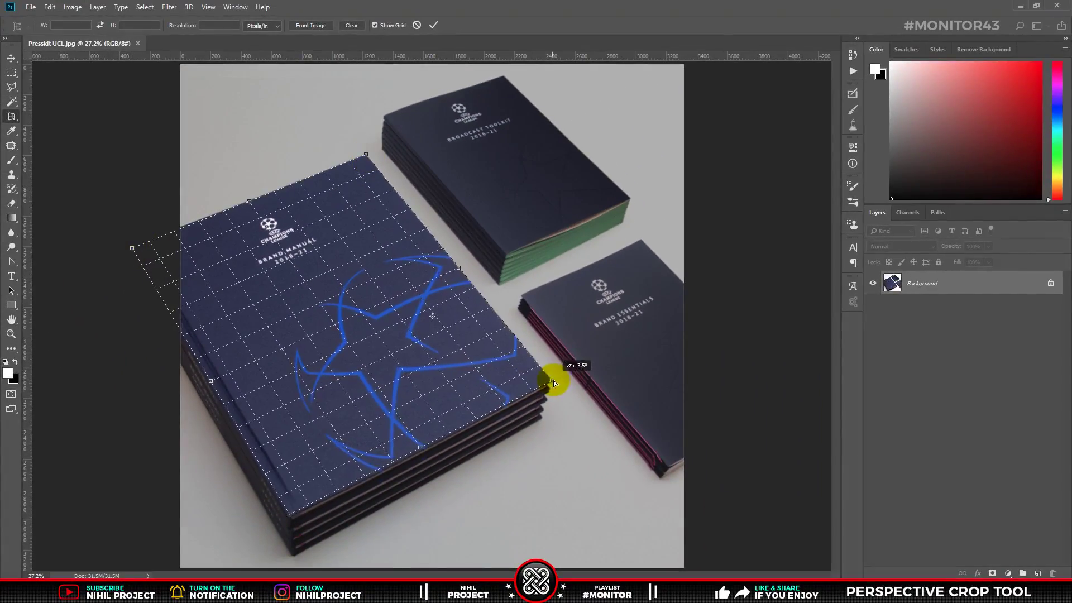
drag(249, 201, 310, 289)
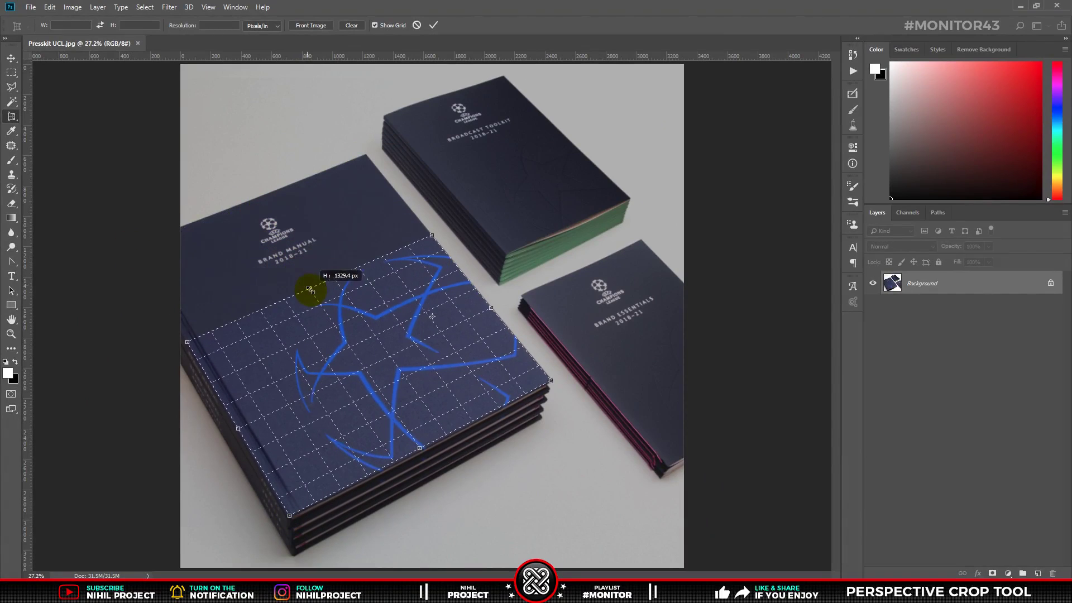
drag(234, 434, 295, 401)
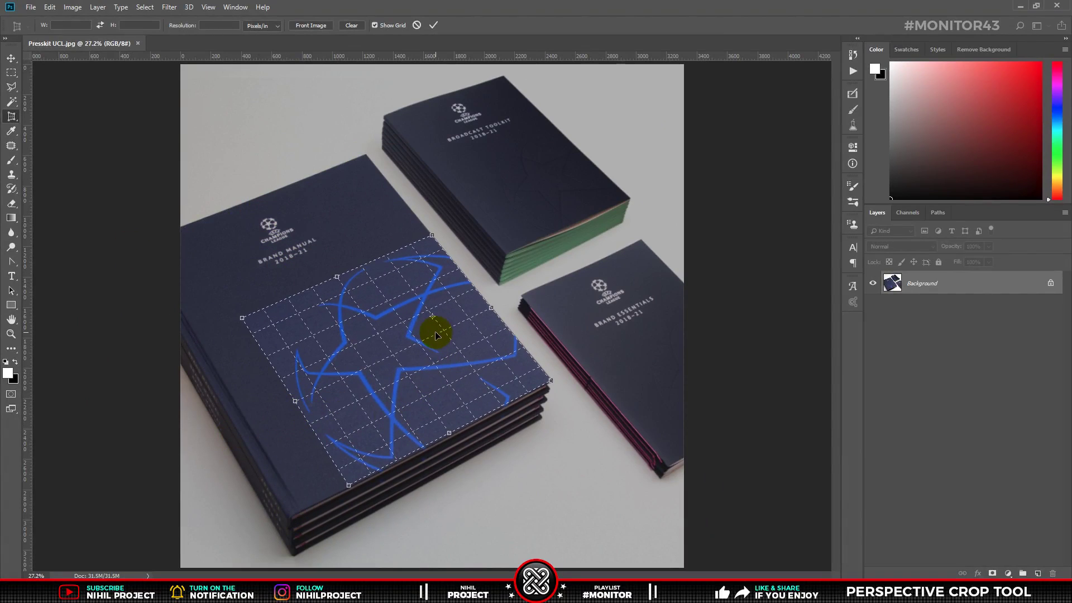
Commit the perspective crop and add a Black & White adjustment using the Neutral Density preset
click(434, 25)
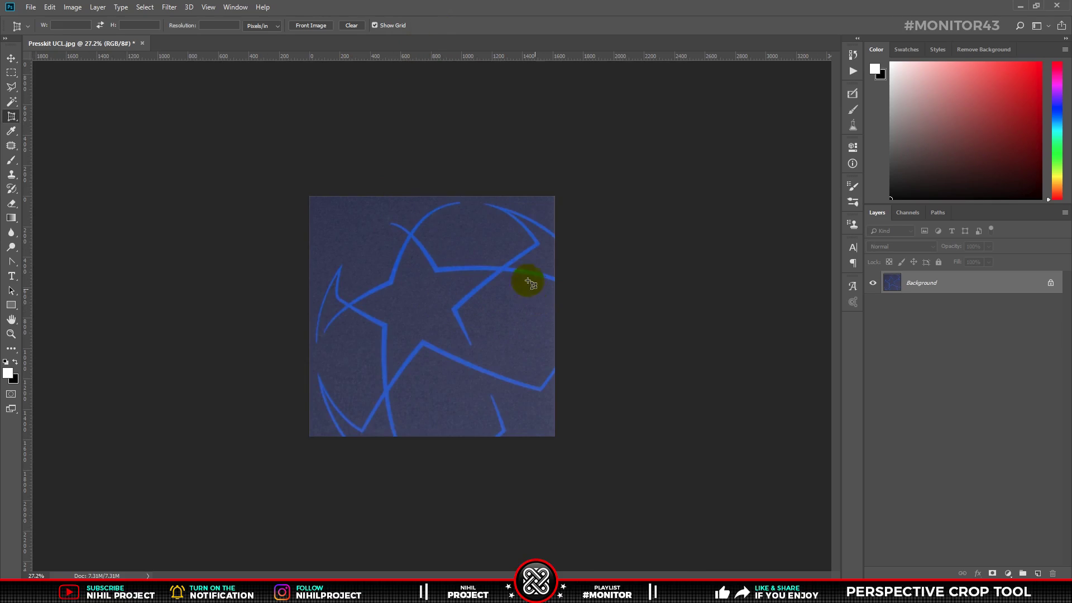
click(12, 60)
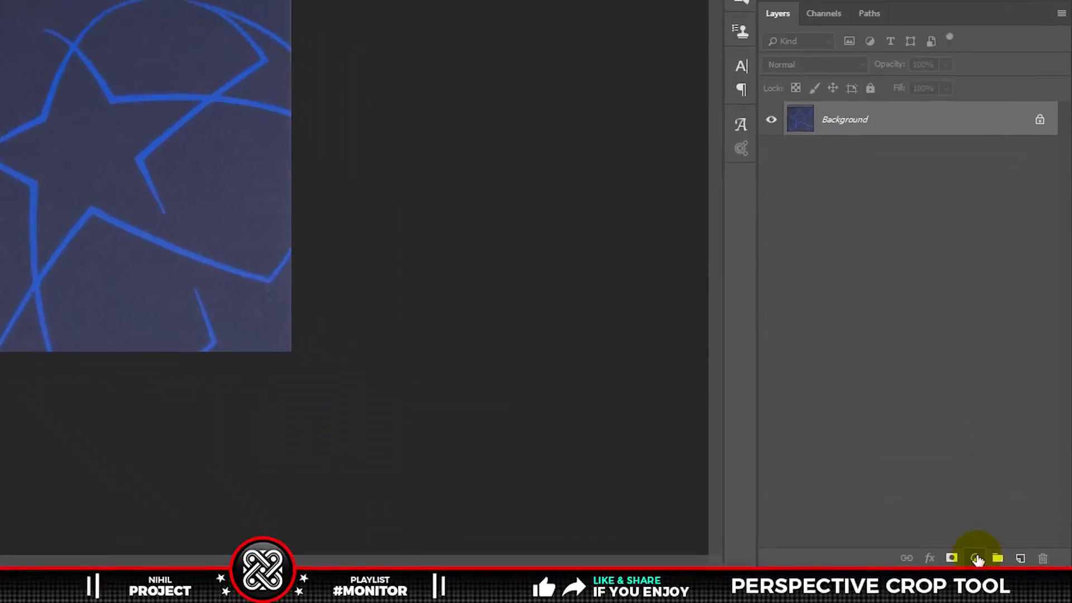
click(1007, 572)
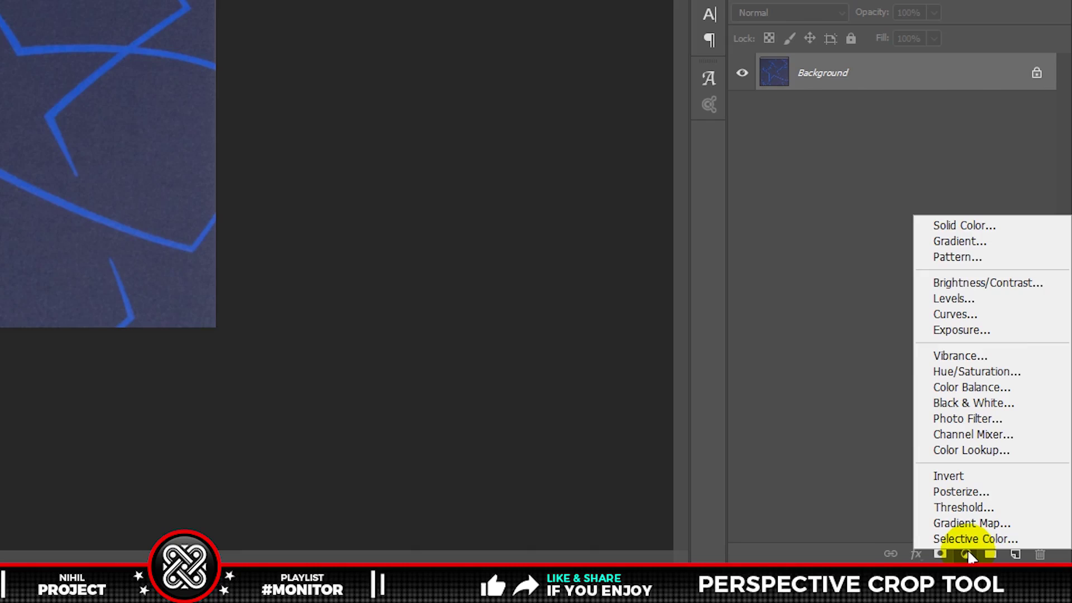
click(964, 402)
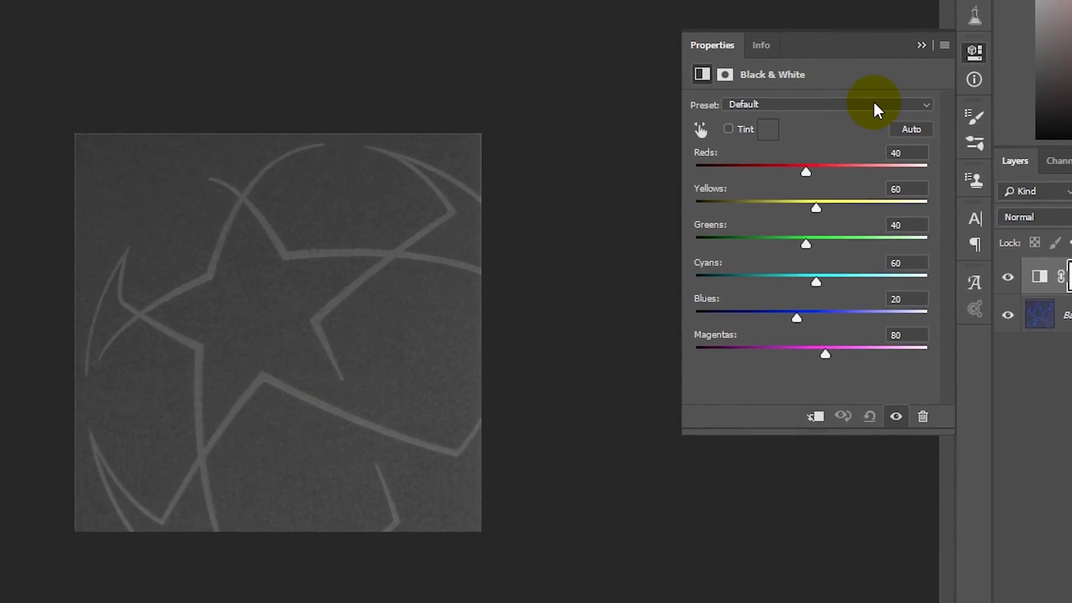
click(809, 55)
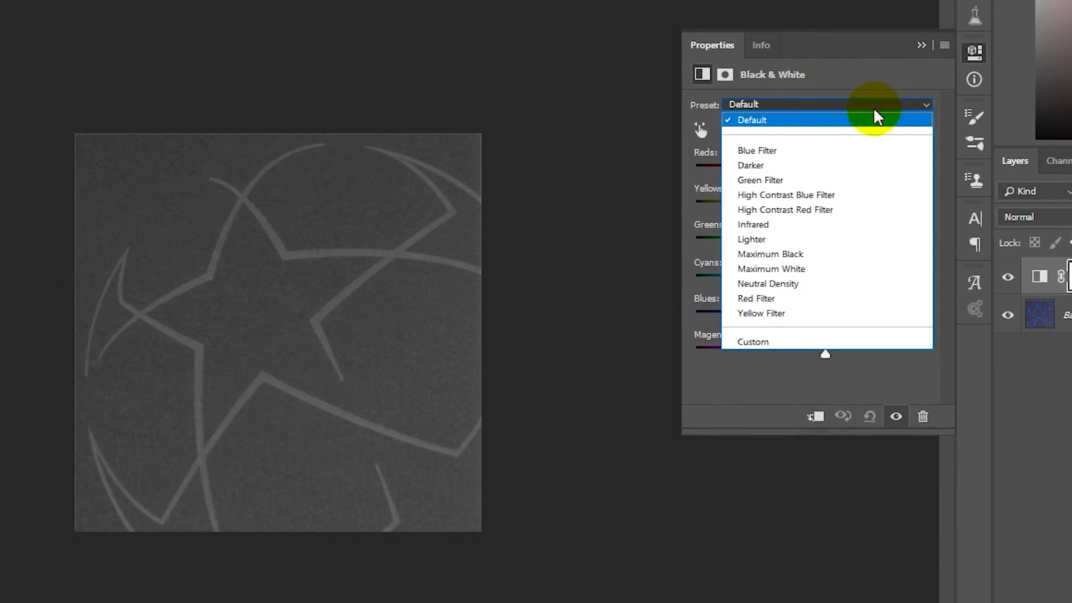
click(762, 284)
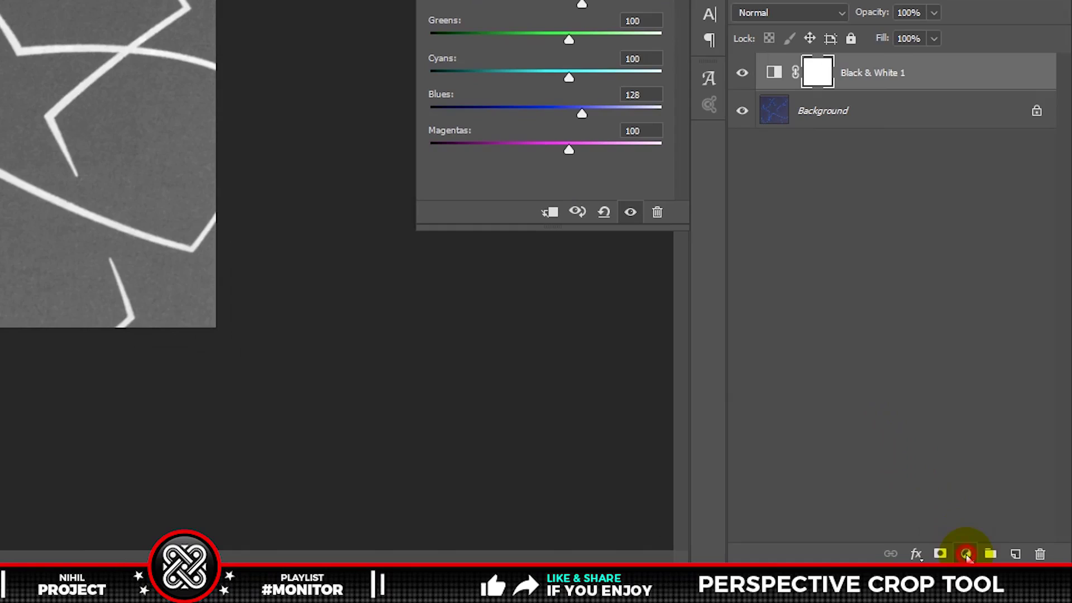
Add a Levels adjustment with input black 110 and input white 170
click(966, 553)
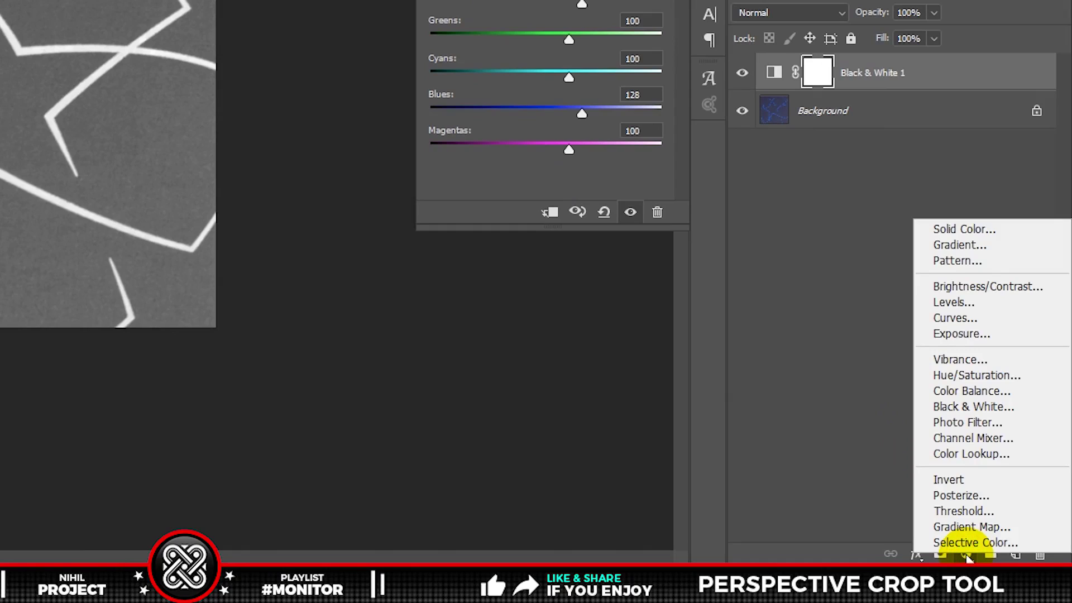
click(958, 302)
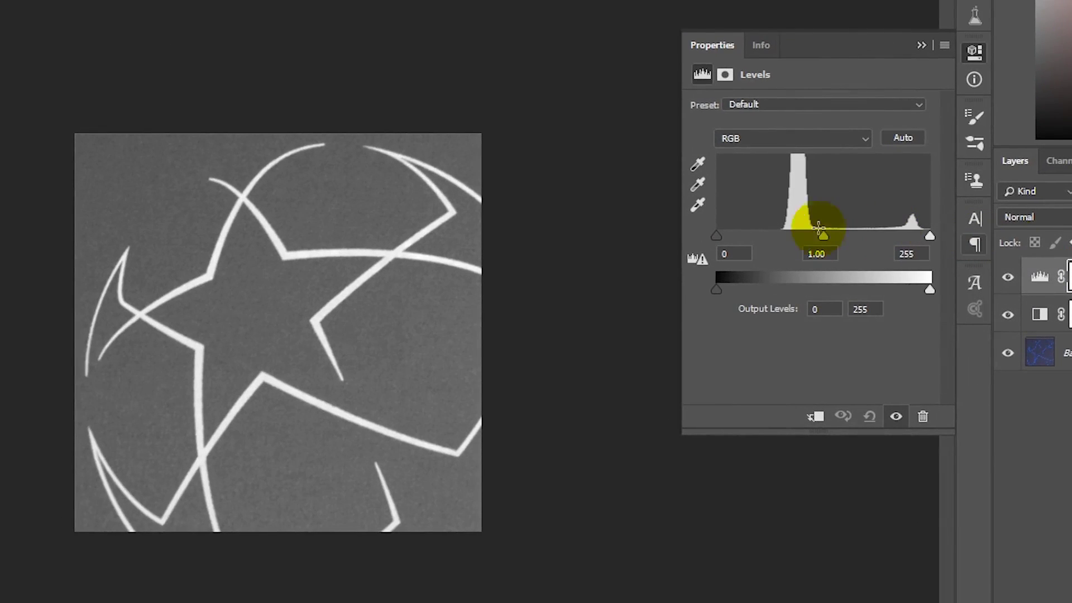
drag(718, 237, 762, 237)
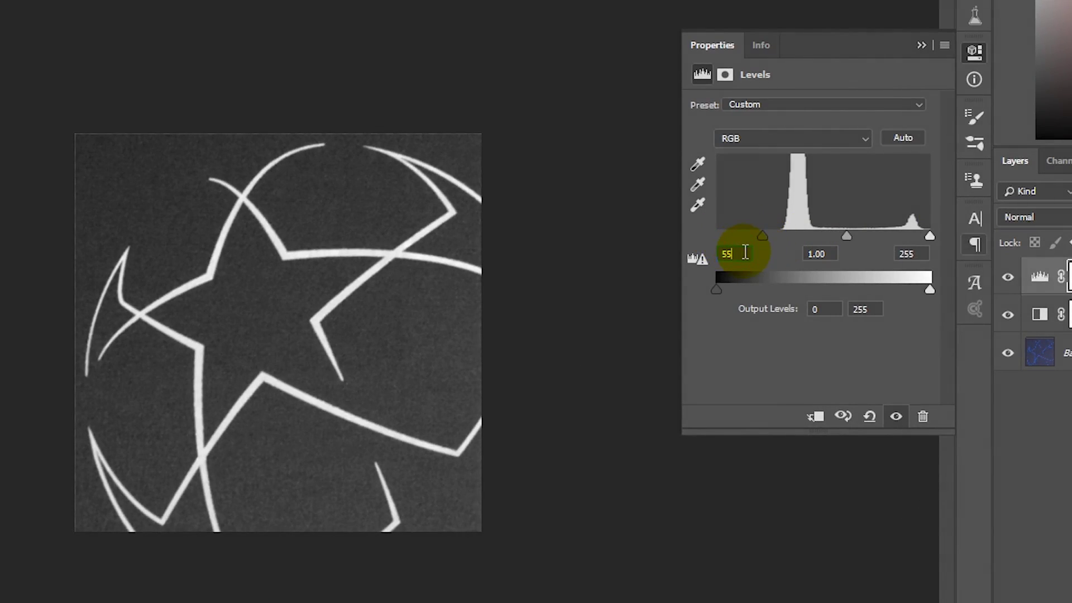
click(735, 254)
text(110)
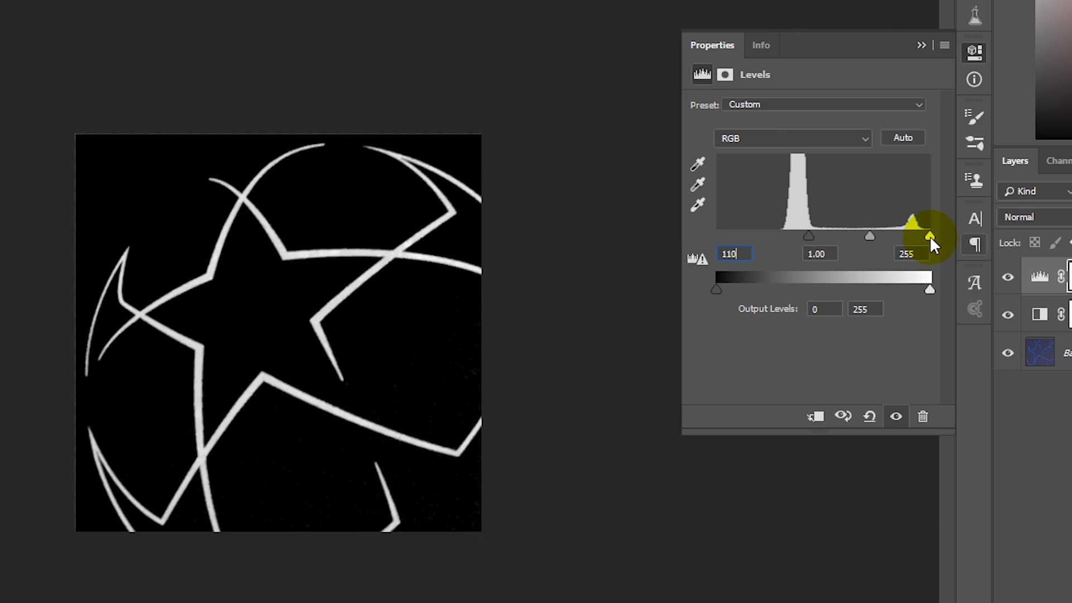
drag(930, 239, 896, 239)
double_click(905, 254)
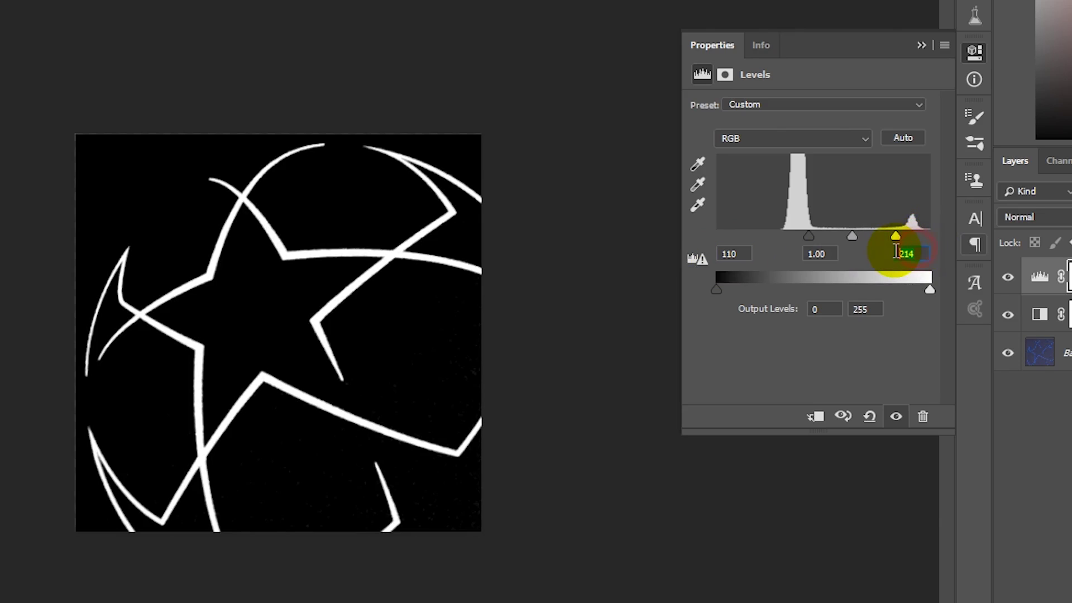
text(170)
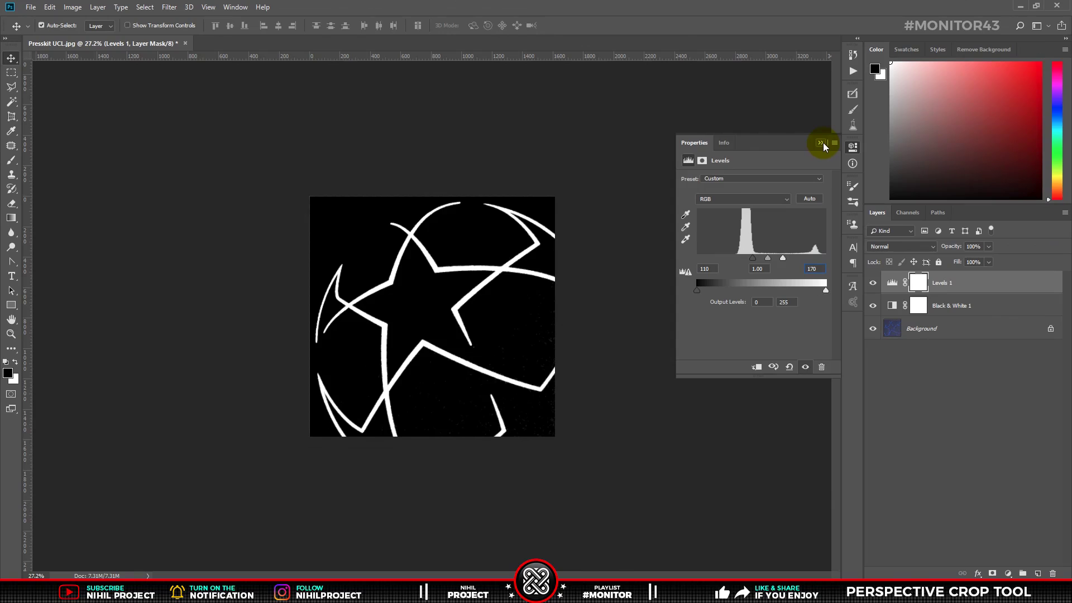
click(822, 143)
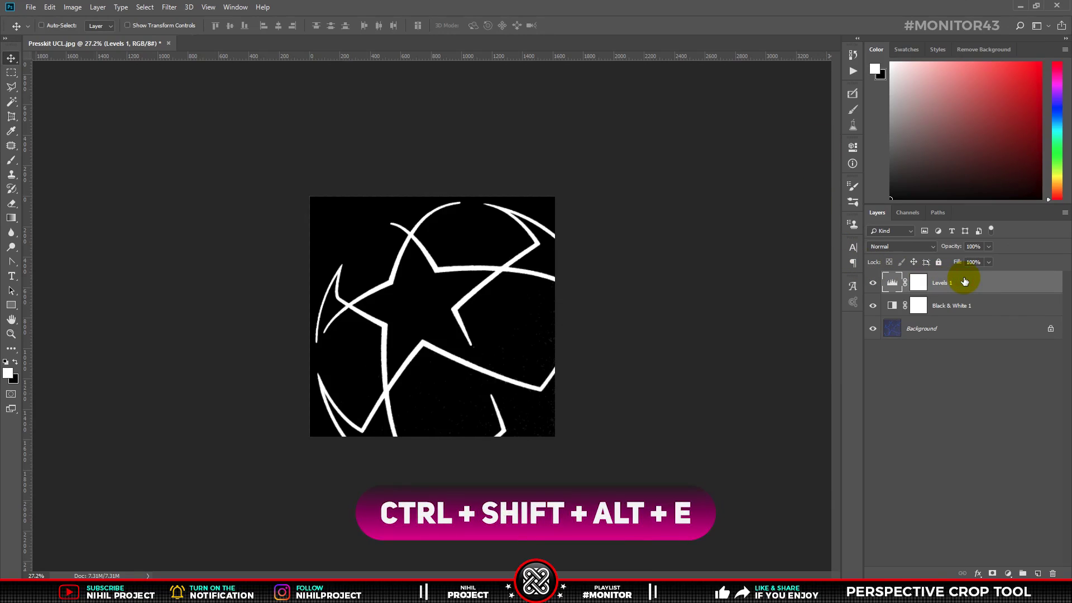
Stamp visible layers into a new layer, invert it to black on white, and touch up with a small brush
key(ctrl+shift+alt+e)
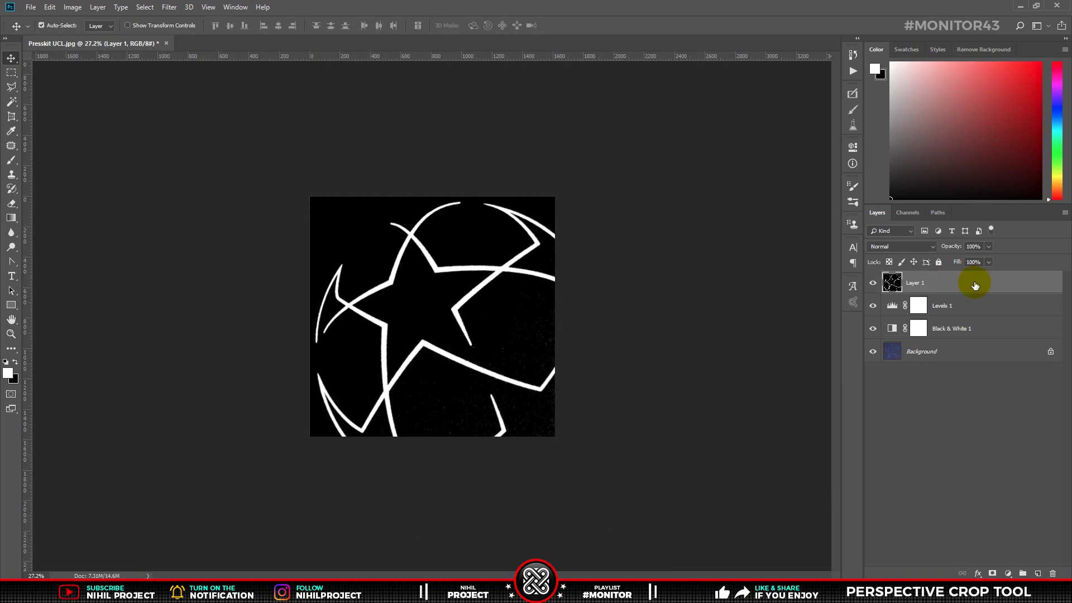
key(ctrl+i)
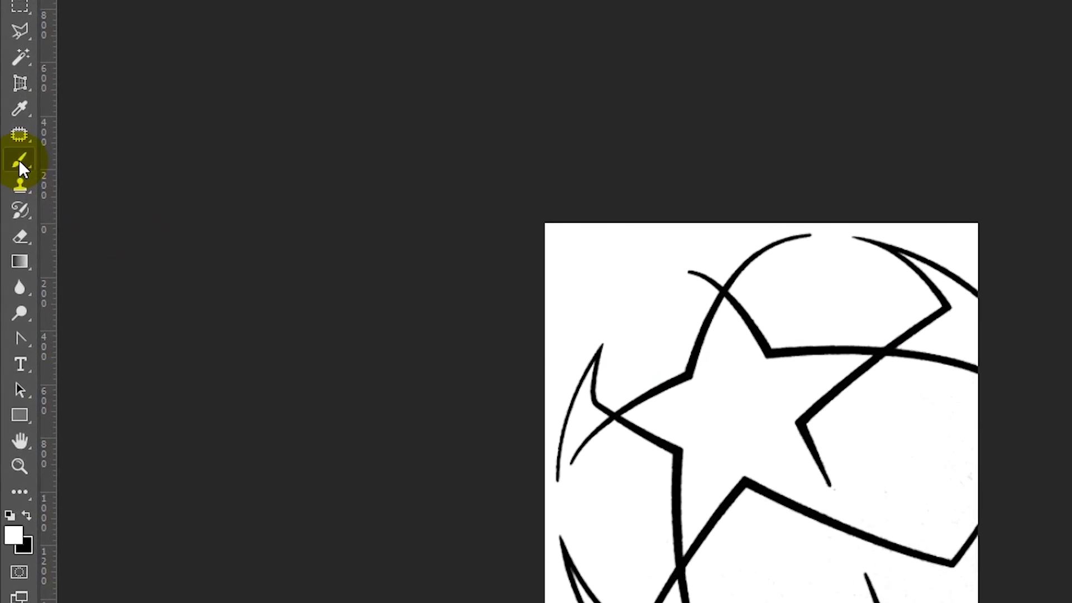
right_click(11, 161)
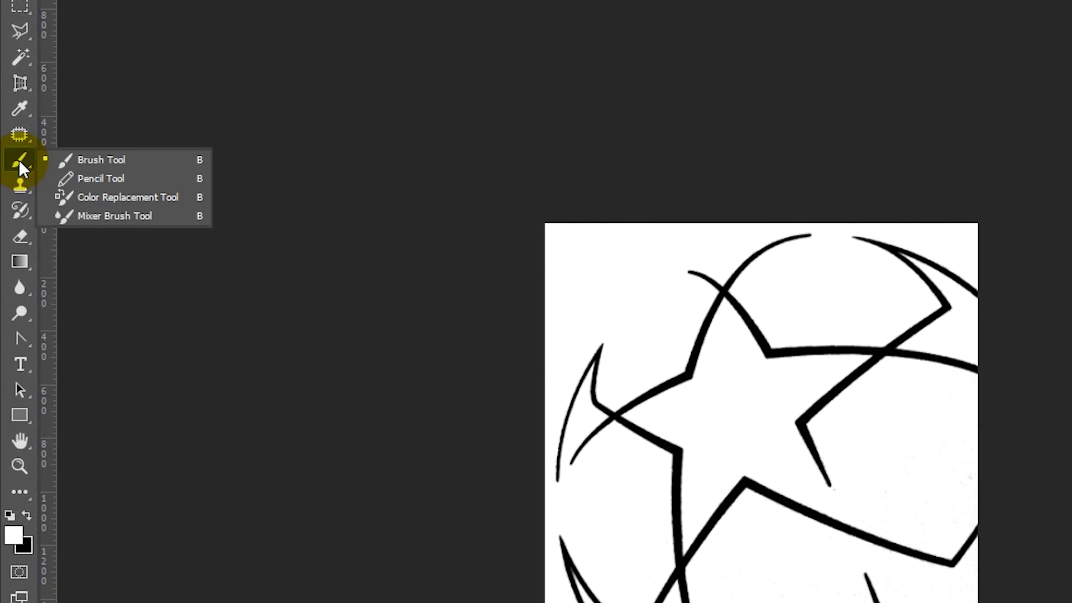
click(85, 161)
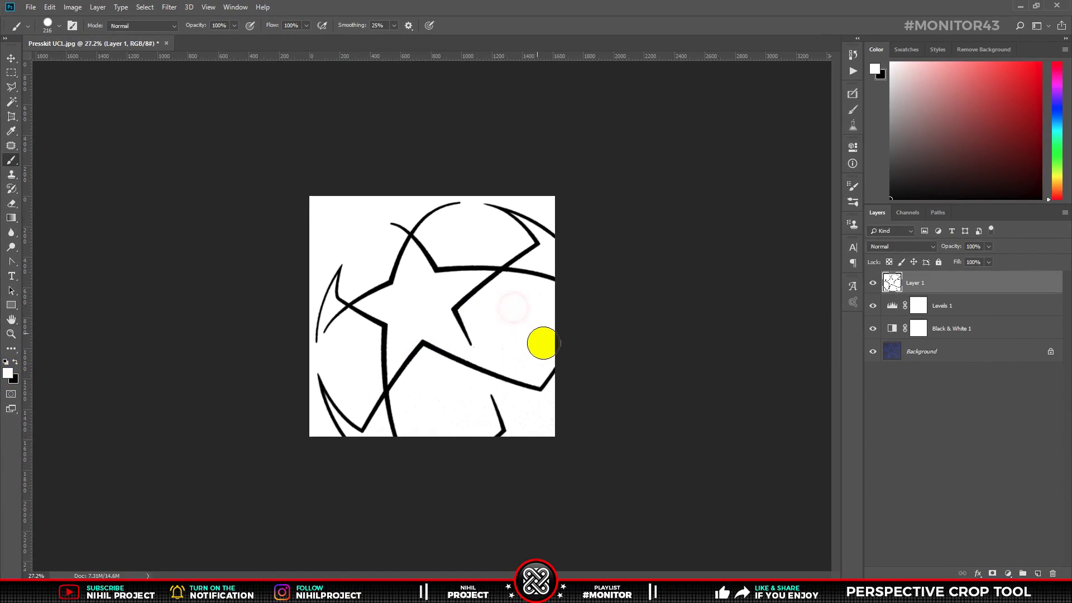
key(bracketleft)
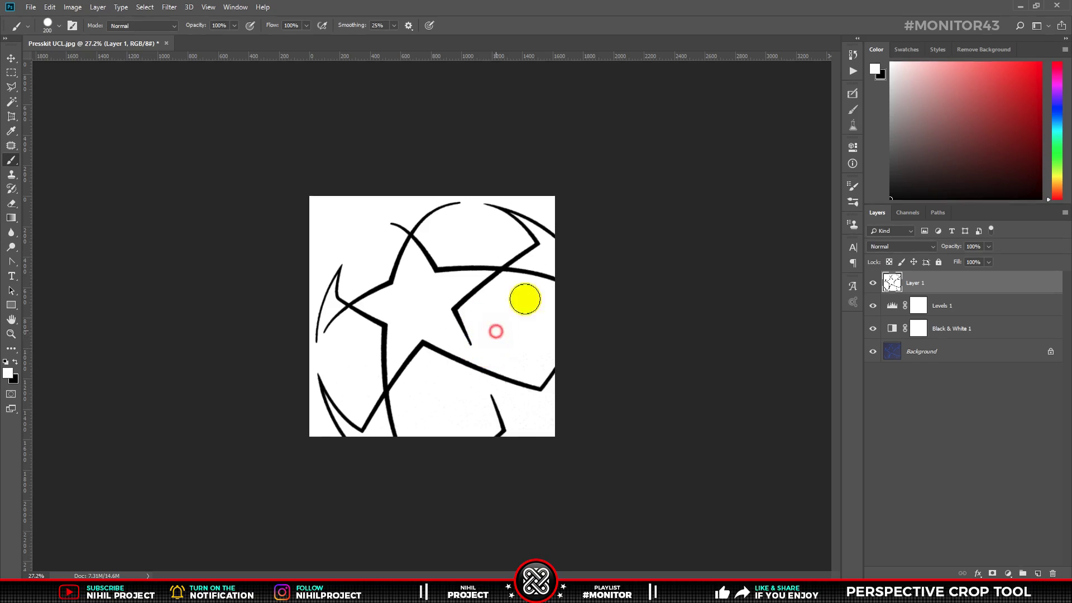
key(bracketleft)
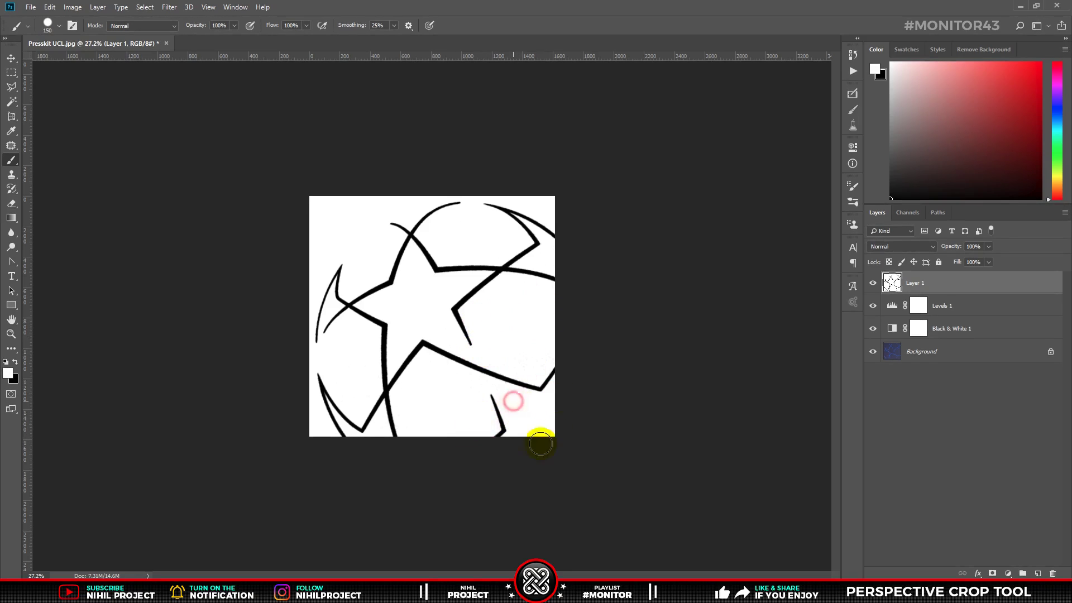
key(v)
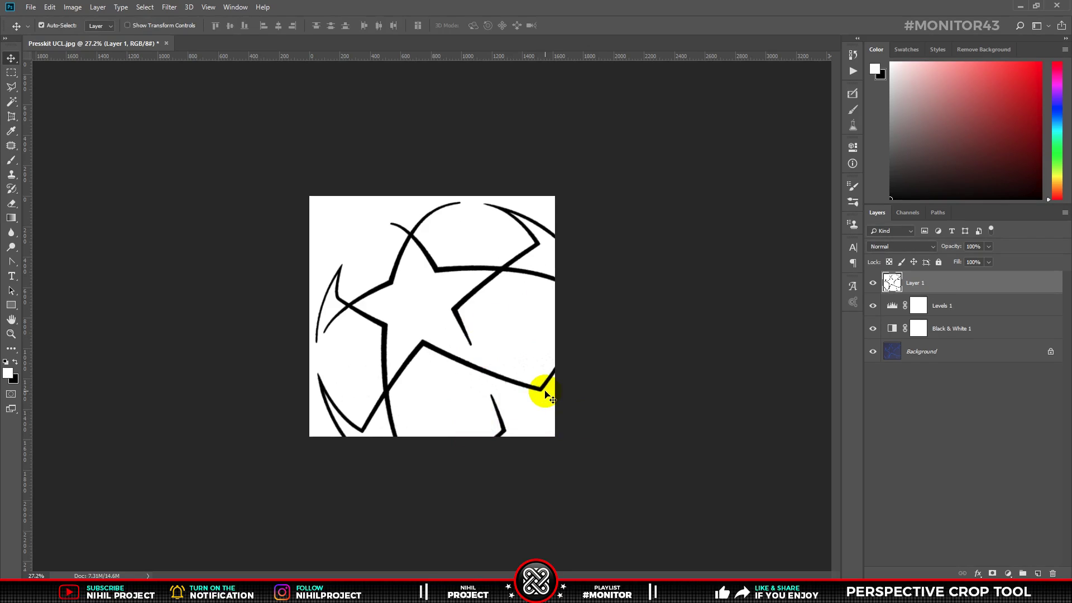
scroll(432, 316, up, 5)
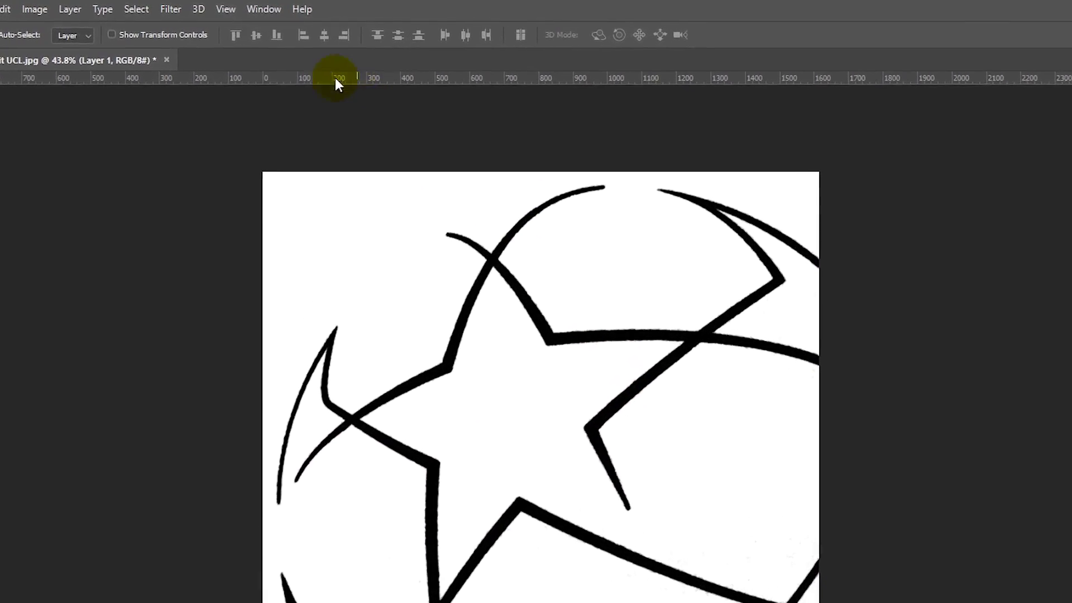
Apply a Gaussian Blur of about 6.5 px radius to the line art
click(173, 9)
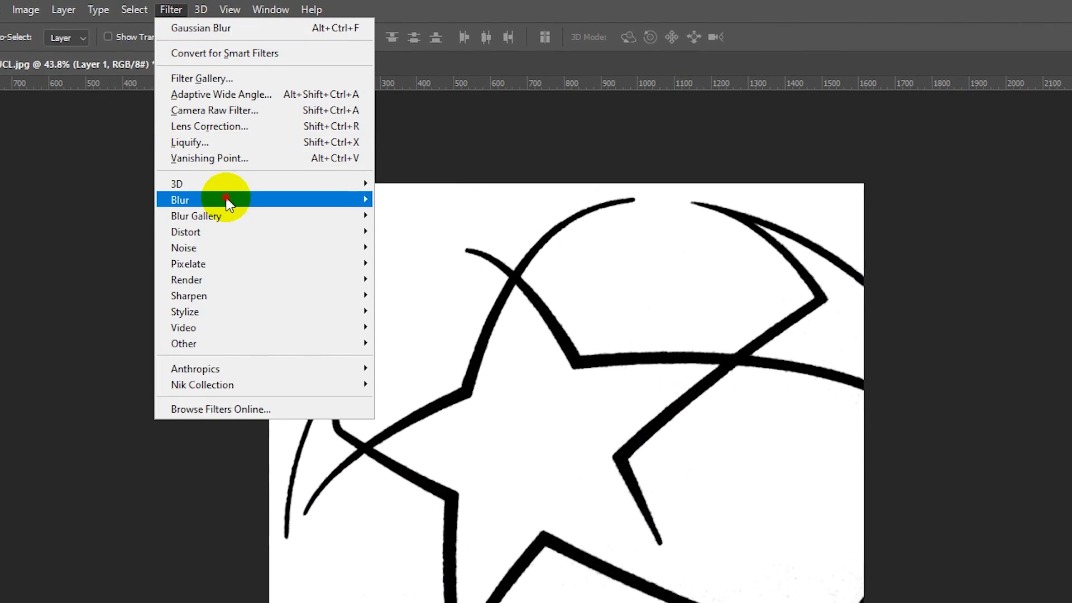
mouse_move(180, 199)
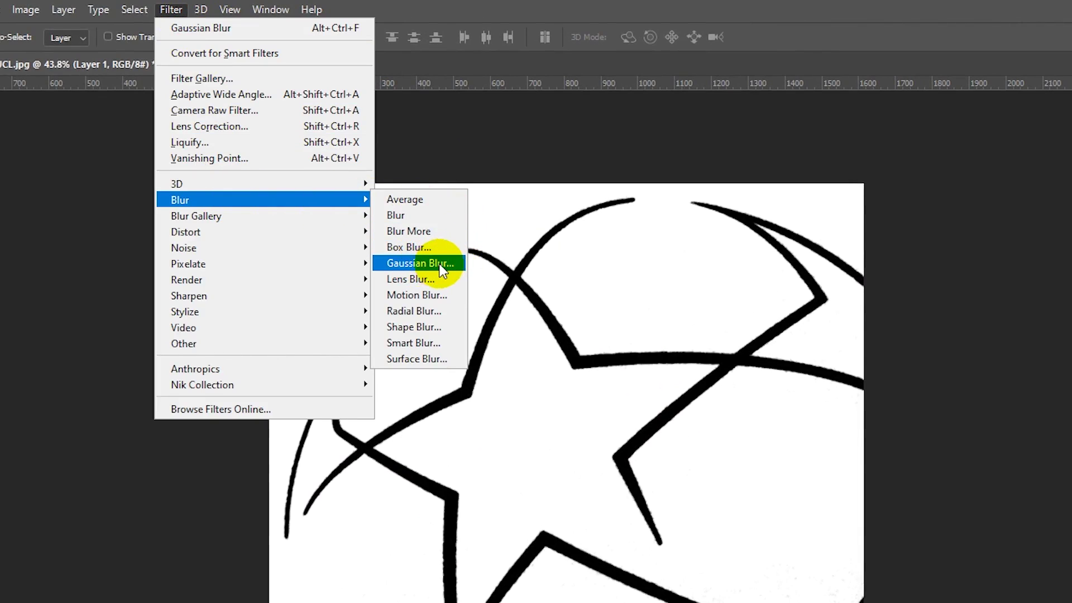
click(441, 264)
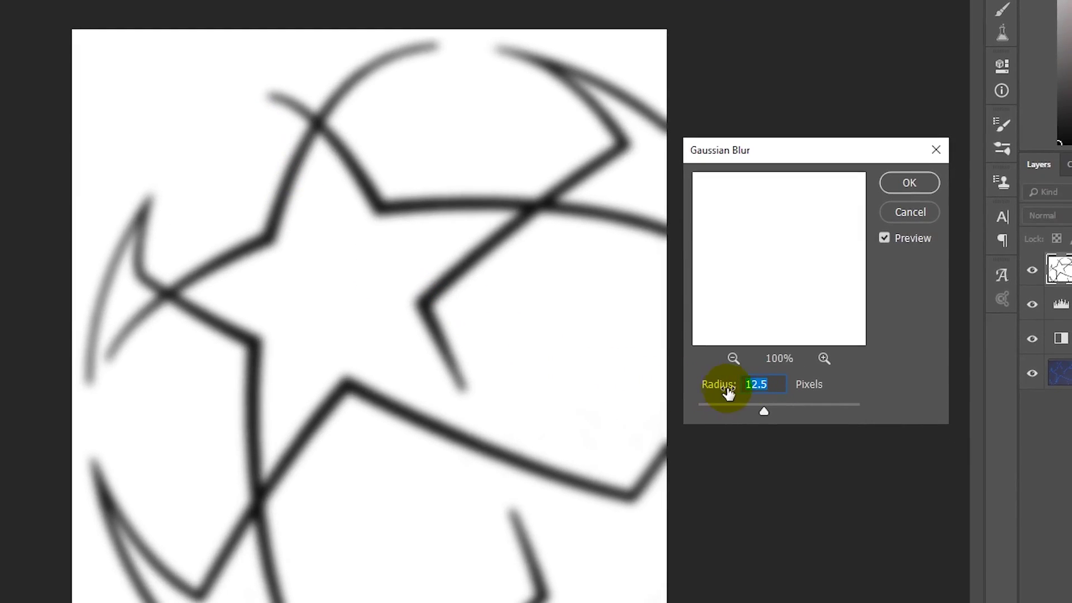
scroll(779, 386, down, 2)
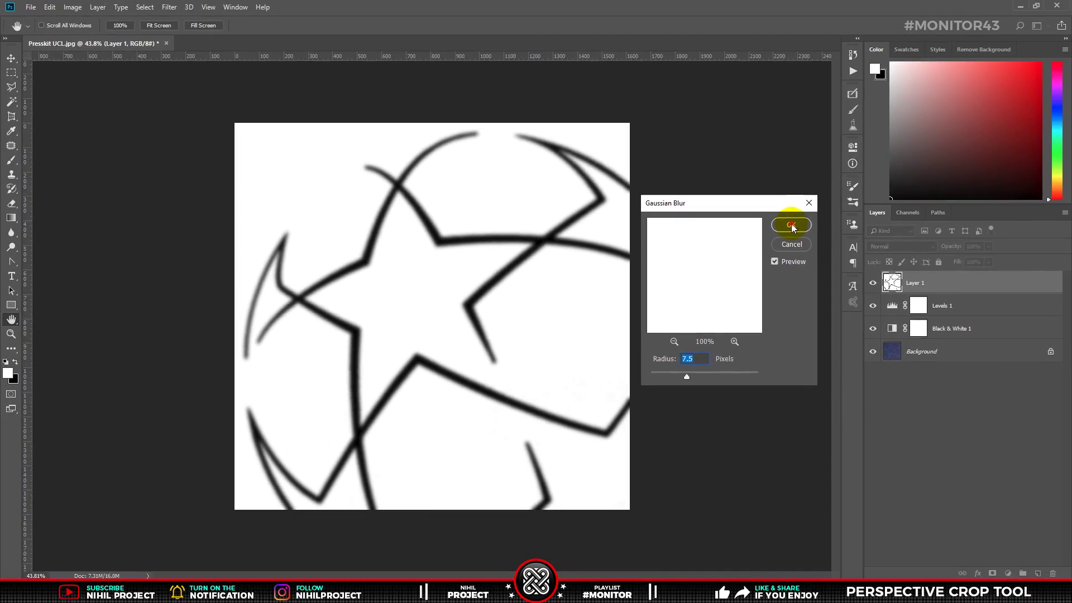
click(792, 223)
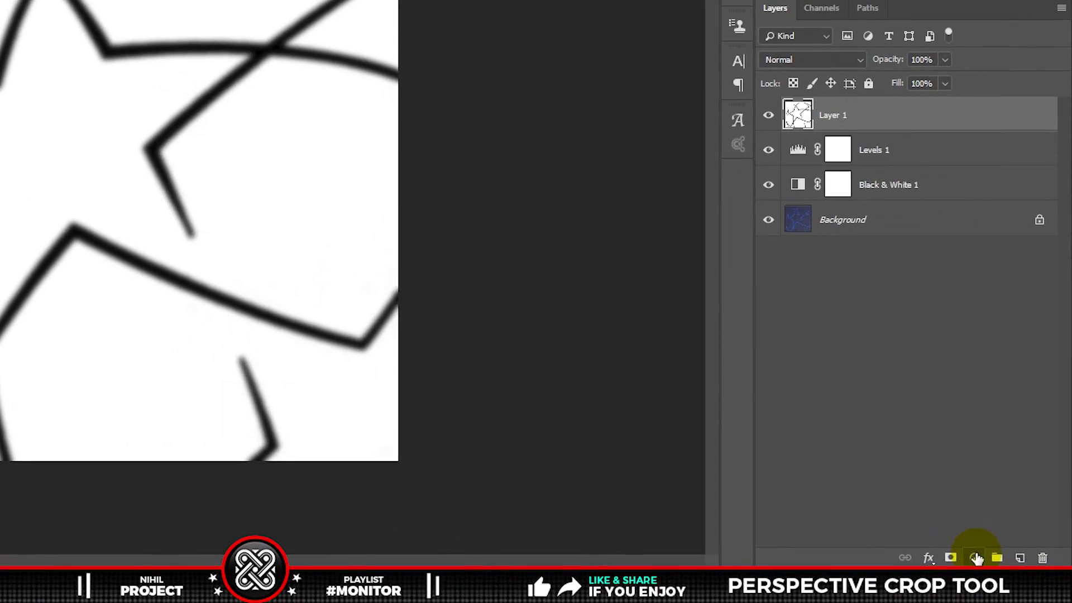
click(1007, 573)
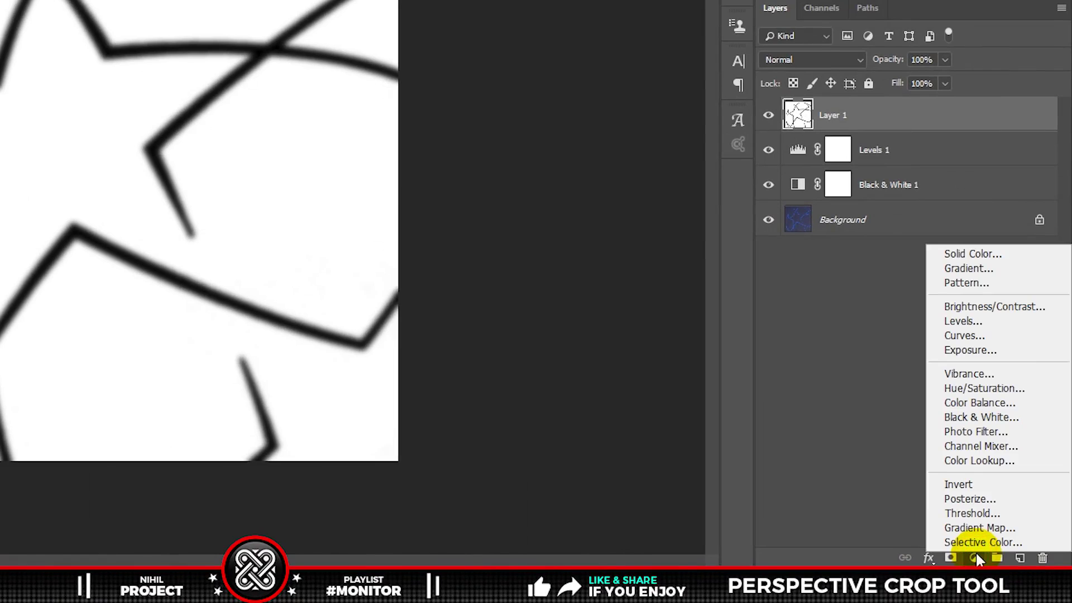
Add a Curves adjustment layer clipped to Layer 1
click(961, 336)
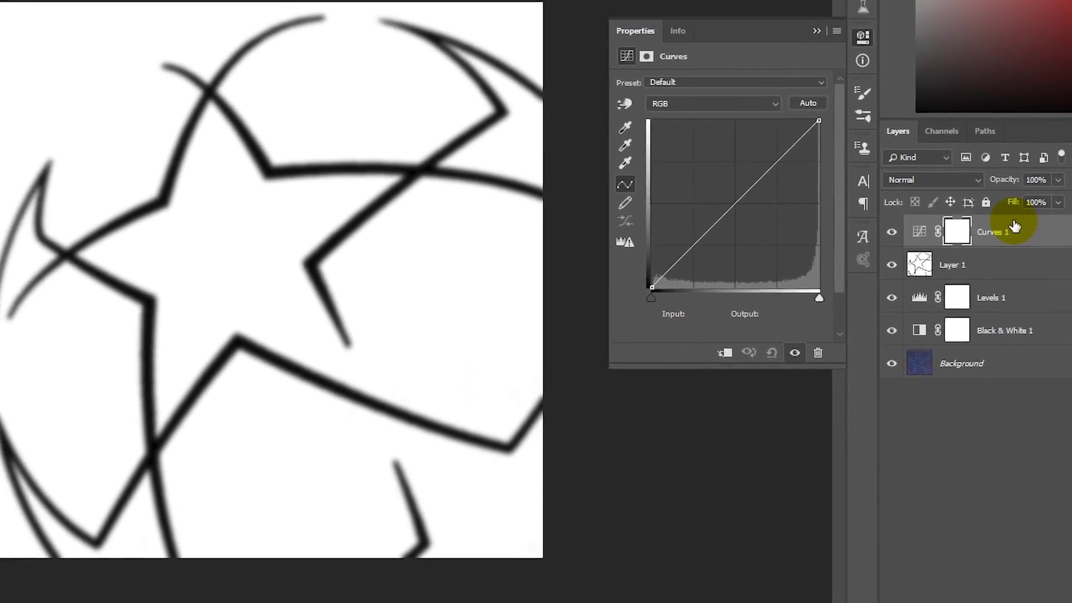
right_click(1014, 226)
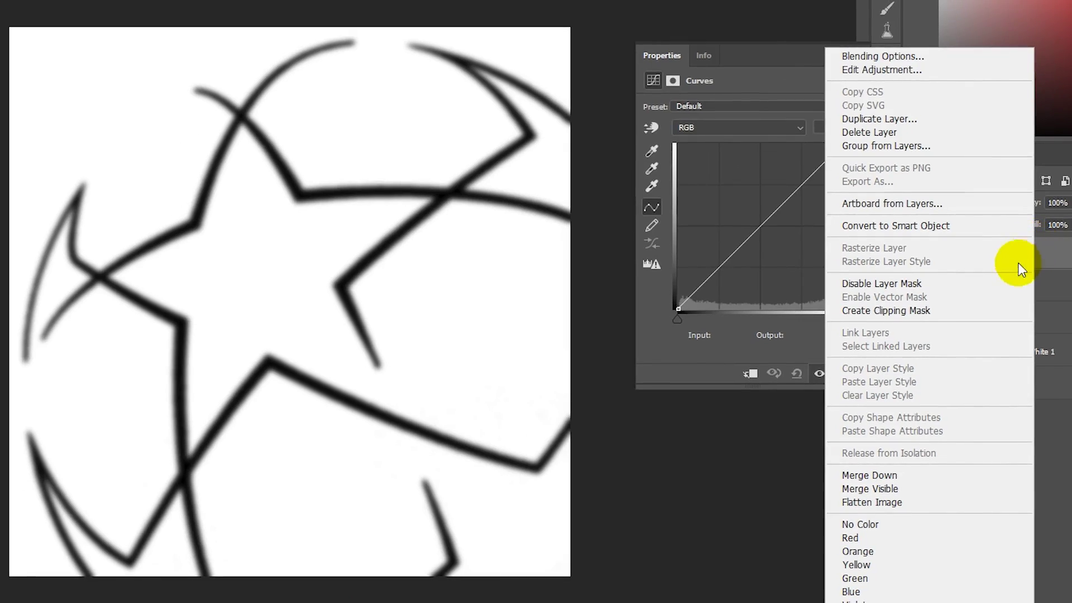
click(877, 311)
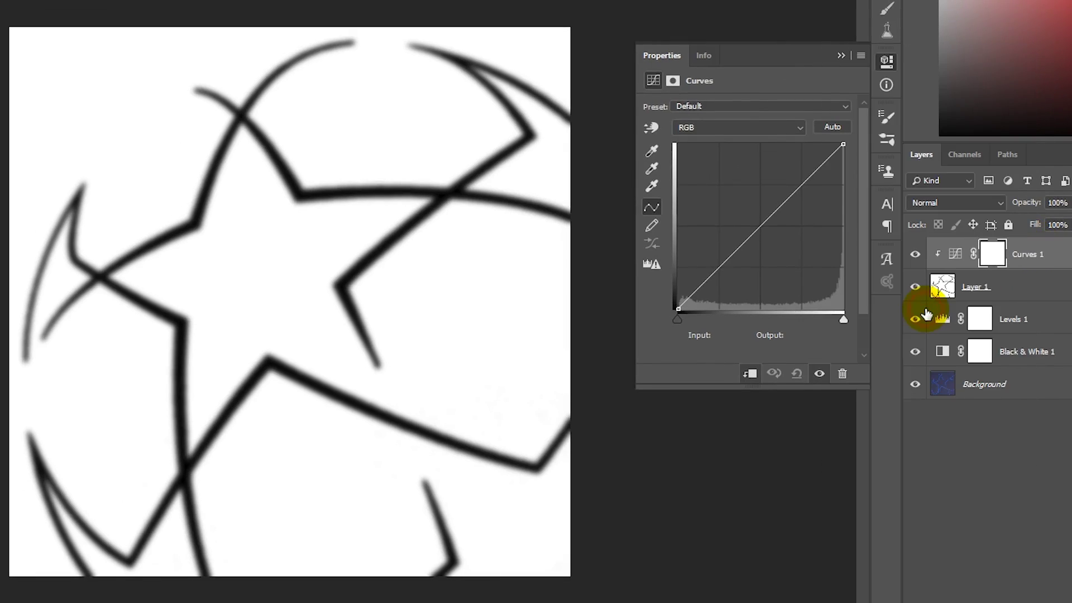
Set the curve's black point to 132 and its white point to about 169
click(677, 326)
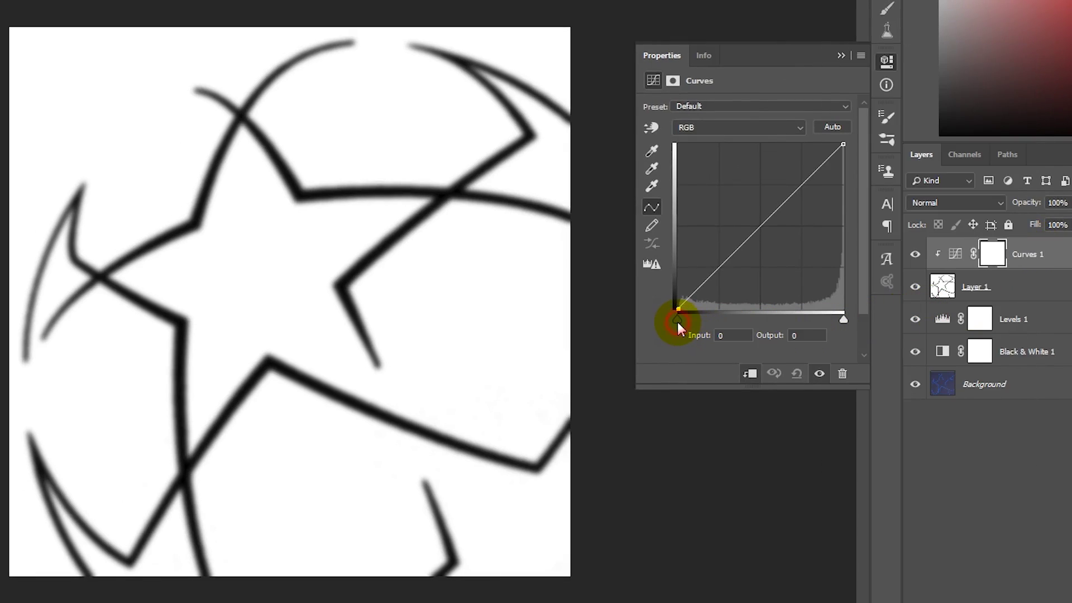
mouse_move(676, 320)
mouse_down()
mouse_move(728, 319)
mouse_move(713, 336)
mouse_up()
click(740, 335)
text(132)
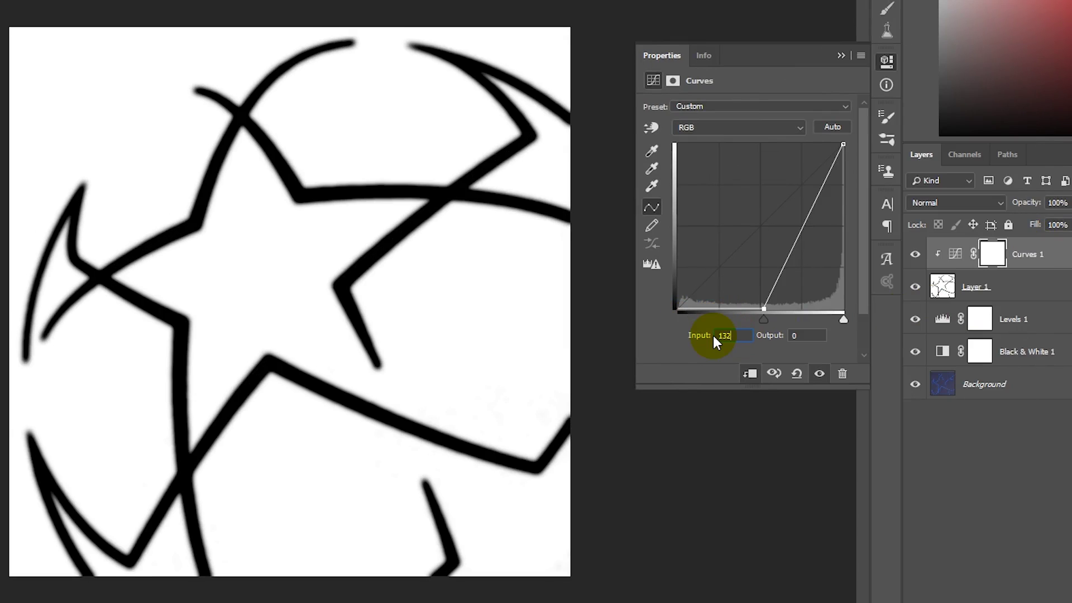
drag(842, 321, 811, 320)
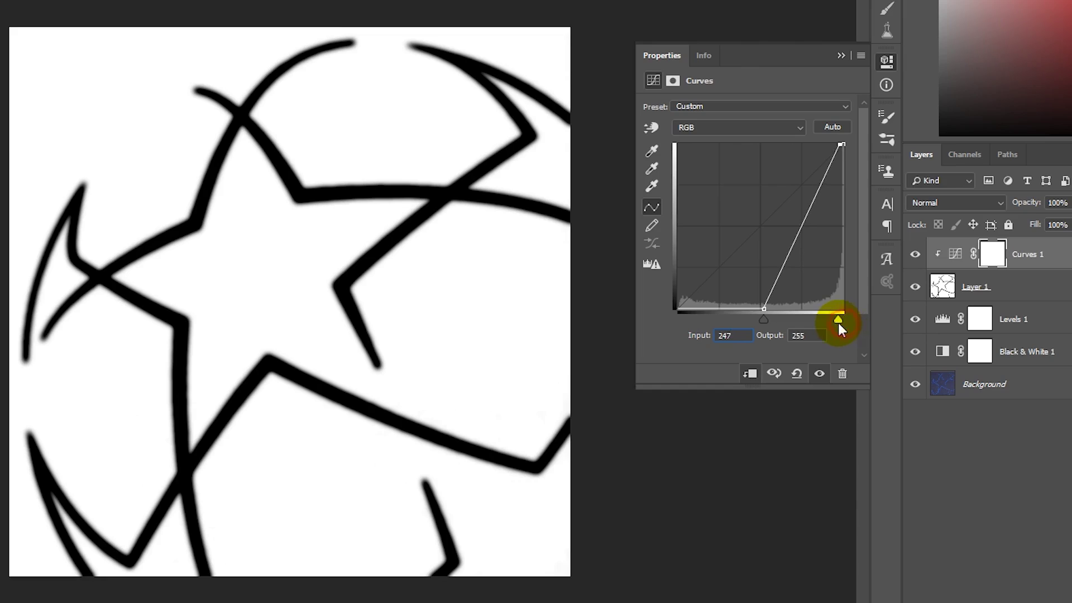
drag(741, 335, 702, 338)
text(1)
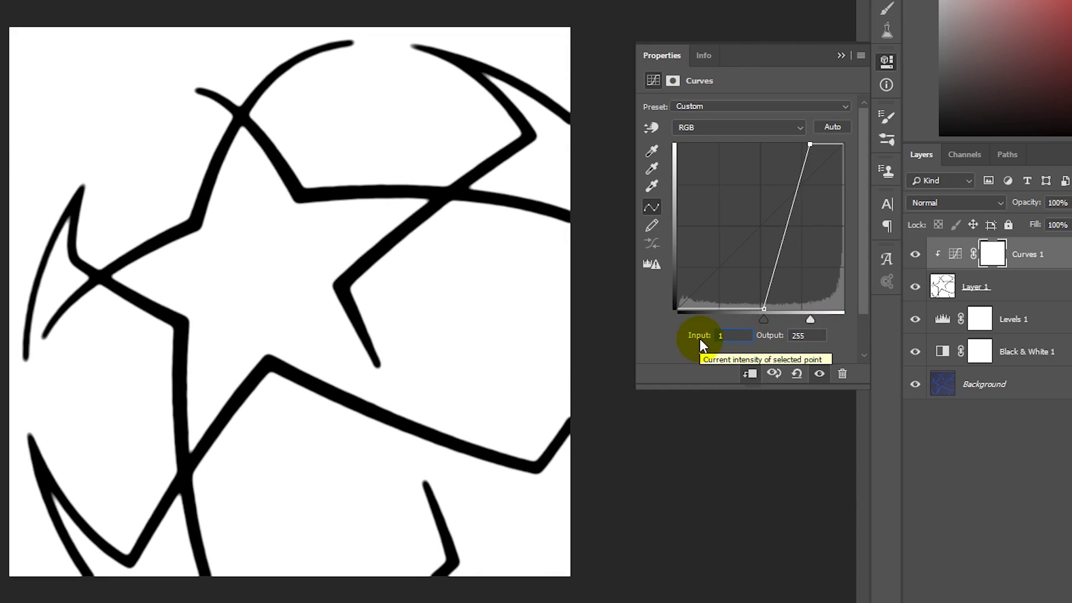
text(69)
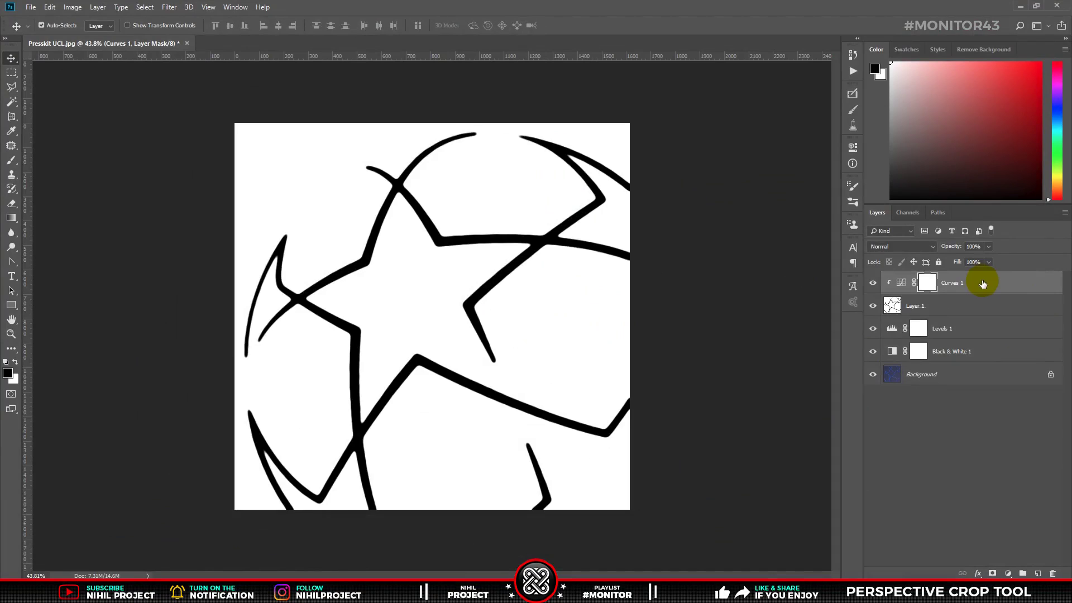
Stamp visible layers into a new layer named Starball and hide every layer beneath it
key(ctrl+shift+alt+e)
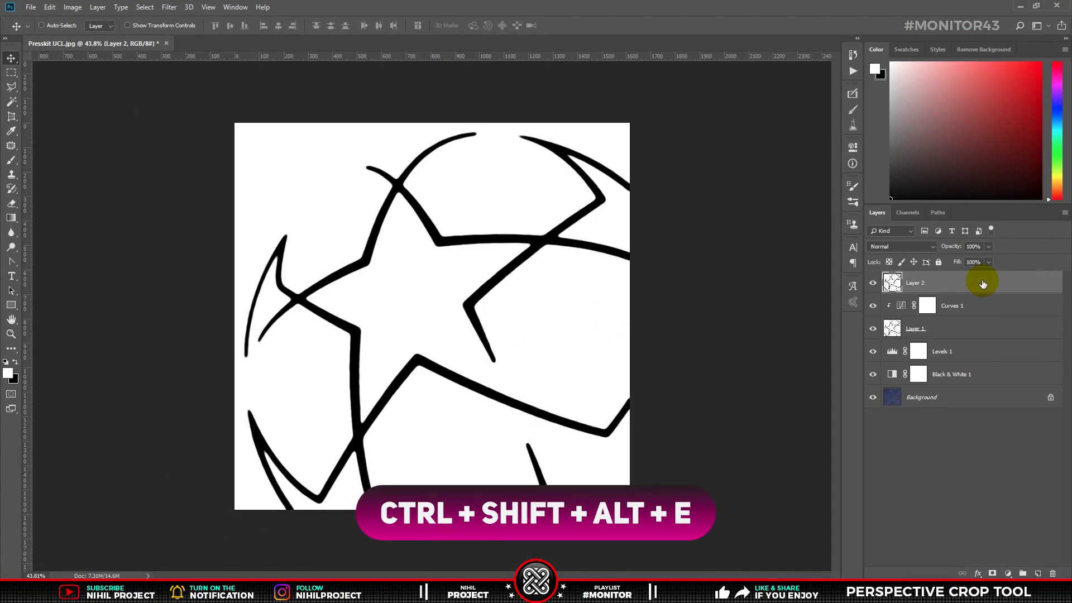
double_click(917, 283)
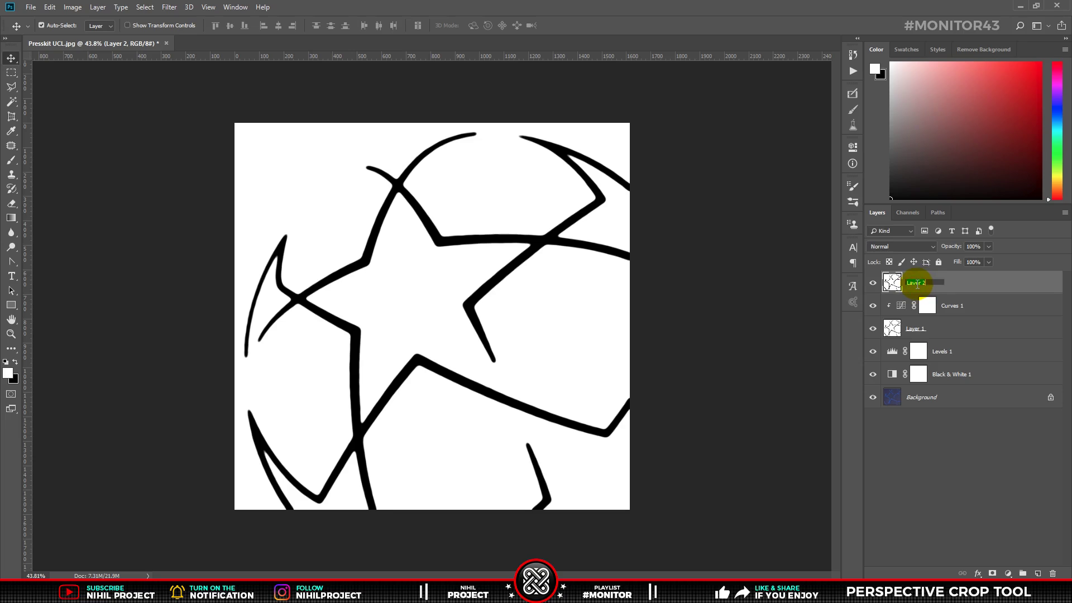
text(Starball)
key(Return)
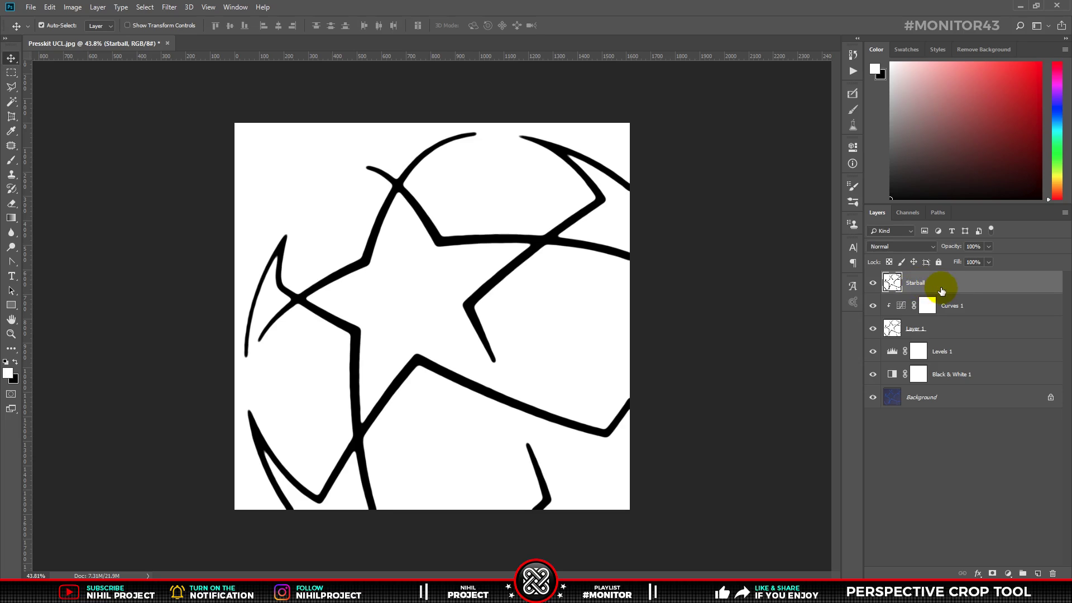
drag(874, 309, 876, 397)
Drop out Starball's white background with the Blend If white slider, then nudge the artwork
double_click(955, 285)
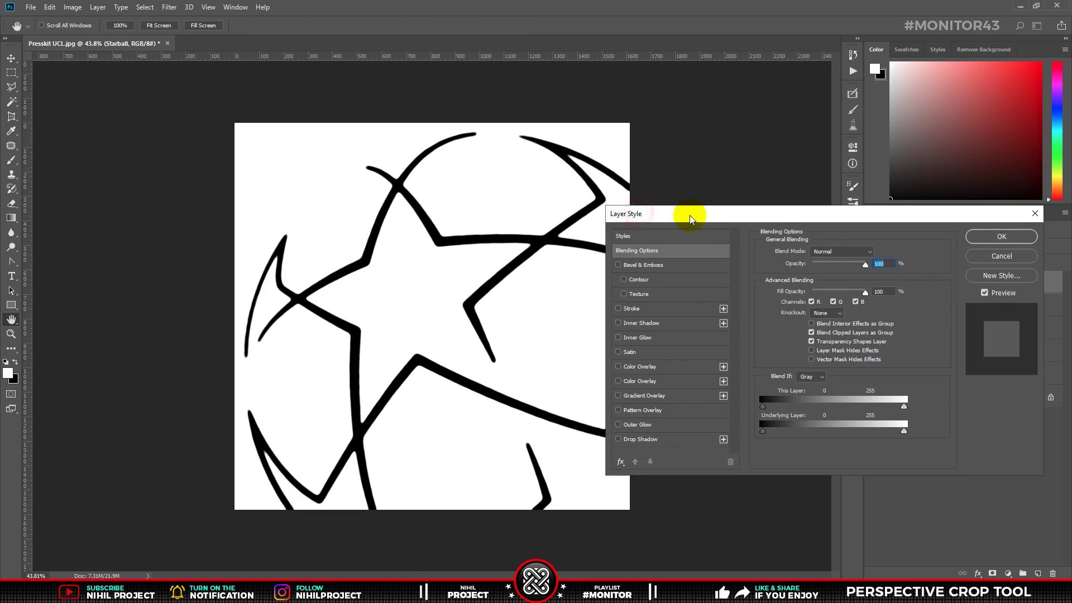
drag(639, 216, 628, 128)
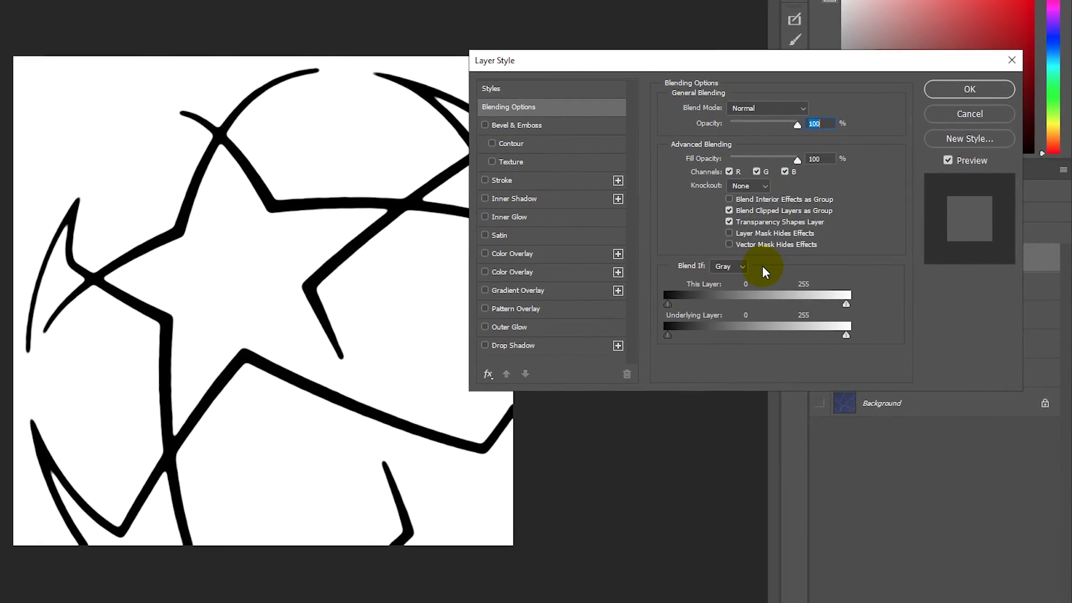
click(729, 266)
drag(845, 304, 818, 303)
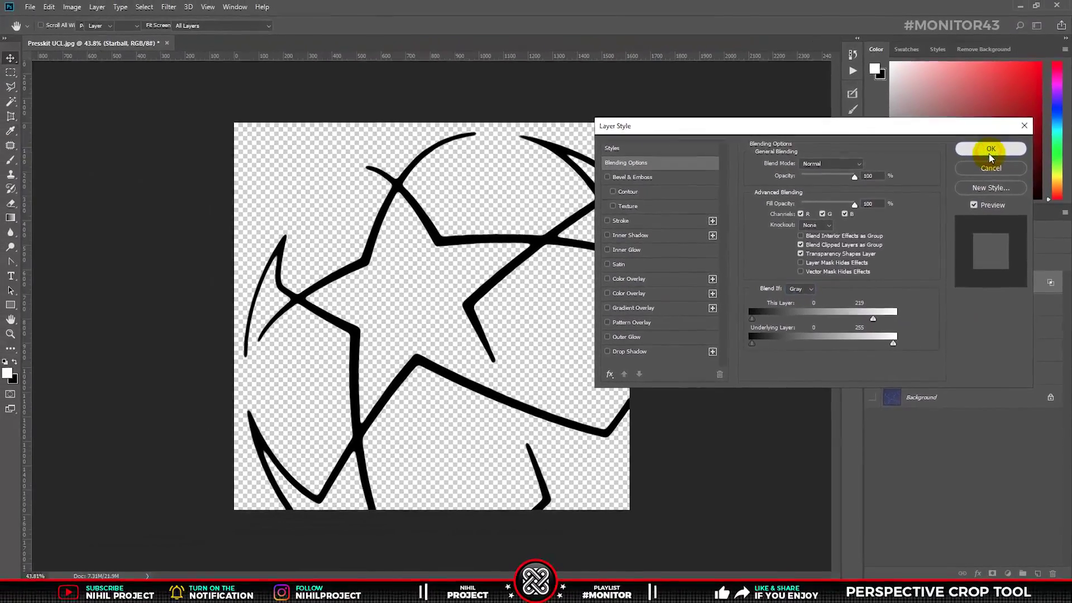
click(990, 150)
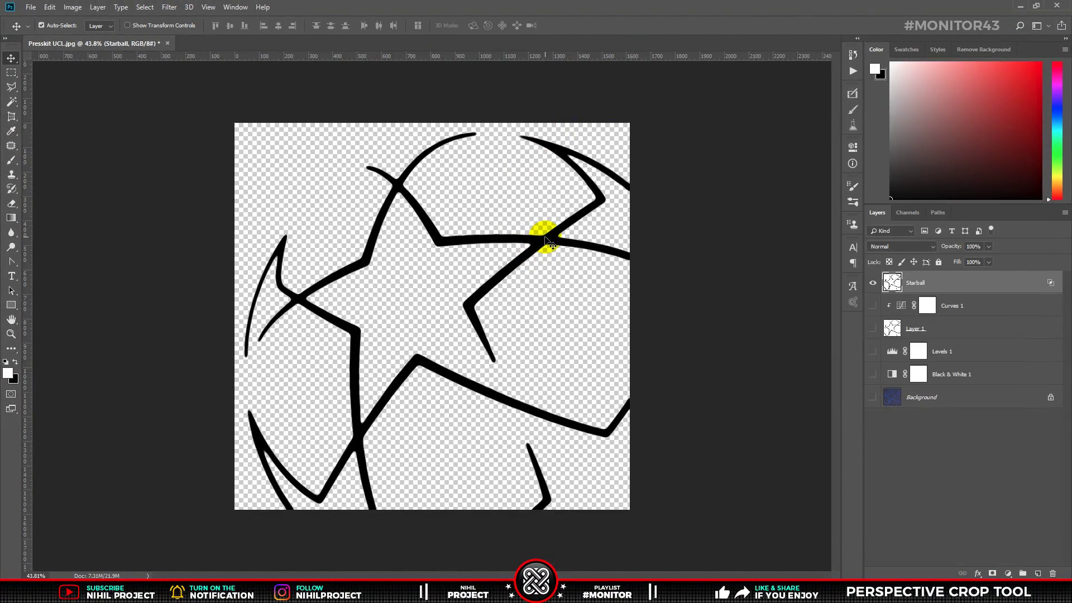
mouse_move(532, 244)
mouse_down()
mouse_move(568, 237)
mouse_move(493, 249)
mouse_up()
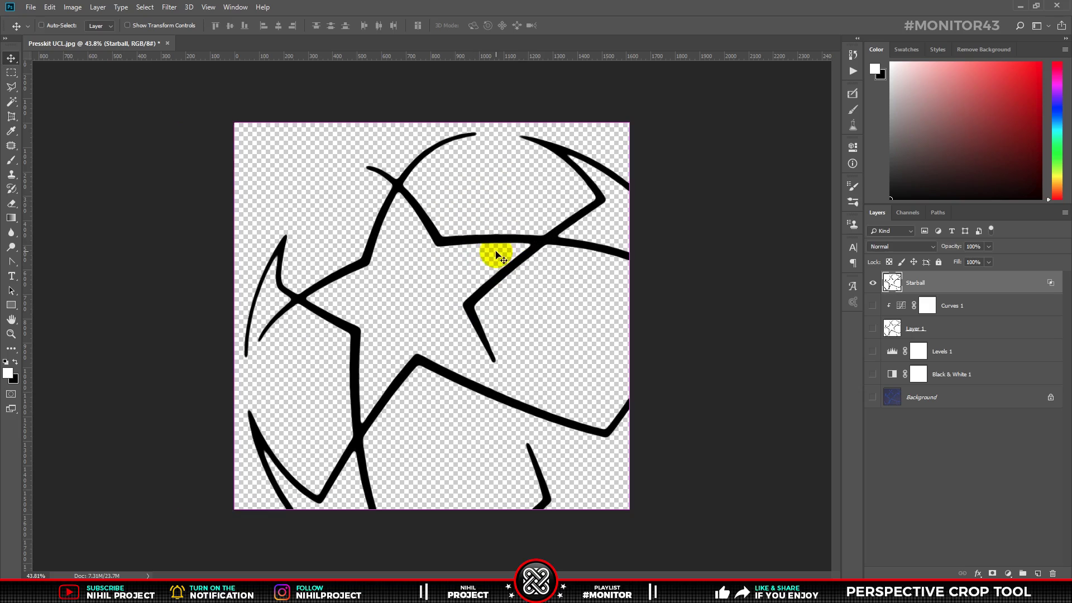
click(852, 54)
click(715, 90)
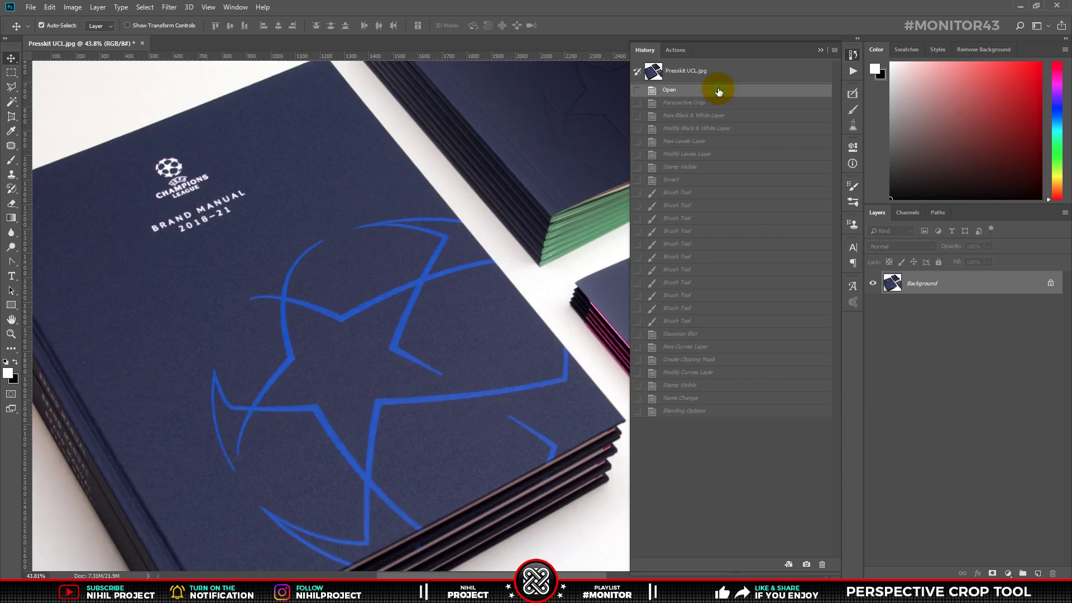
click(821, 50)
key(ctrl+0)
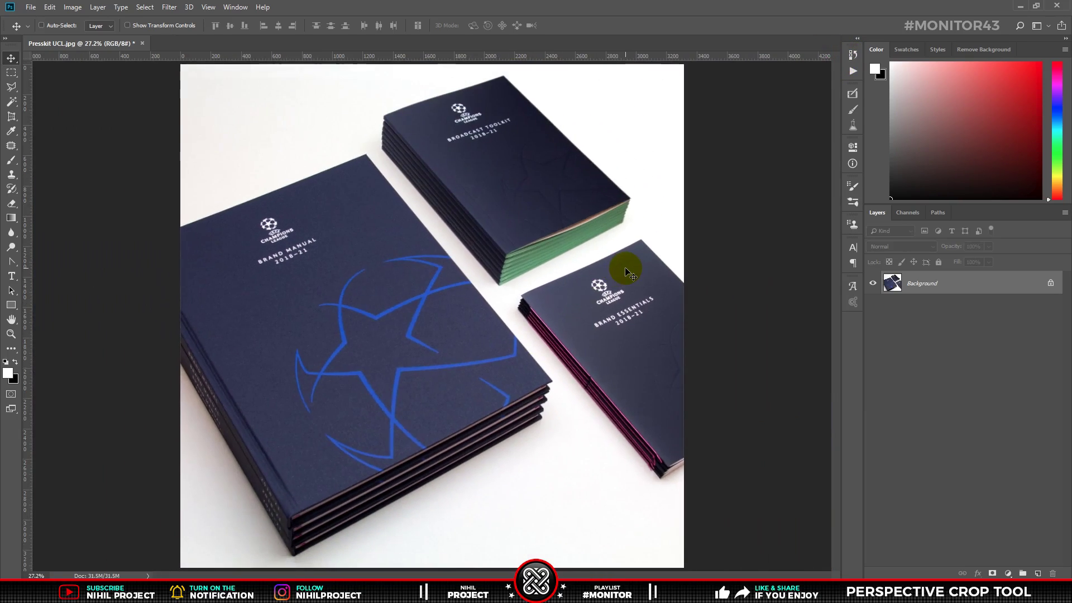
key(ctrl+z)
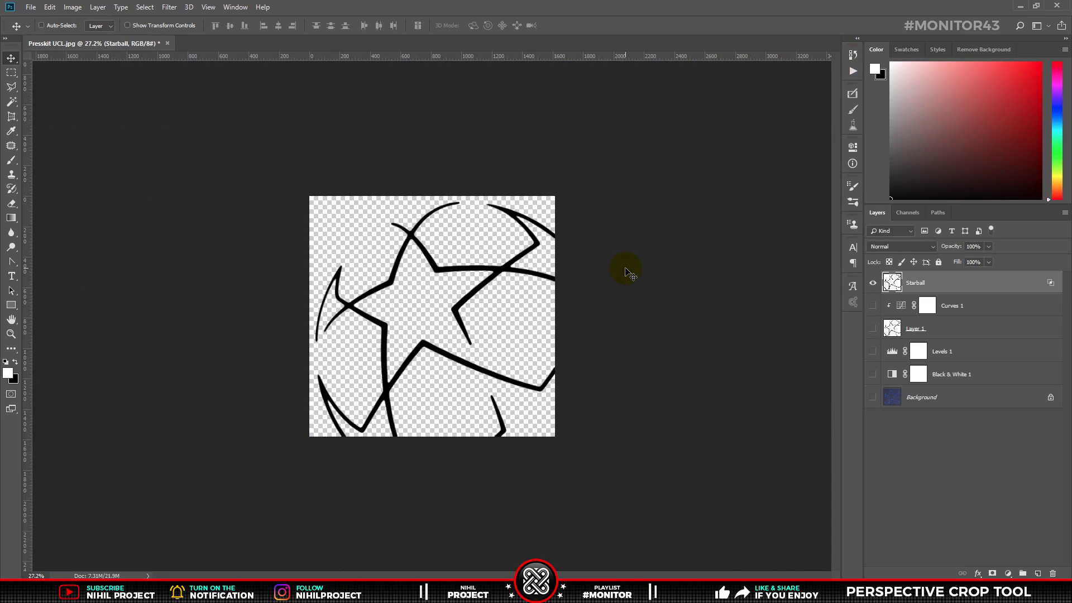
key(ctrl+z)
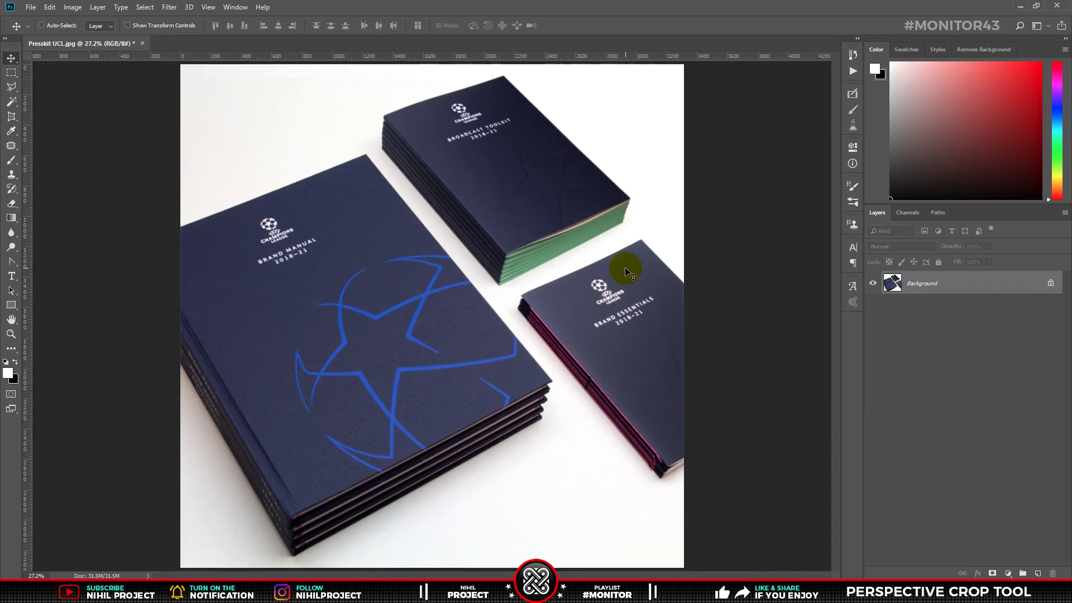
key(ctrl+z)
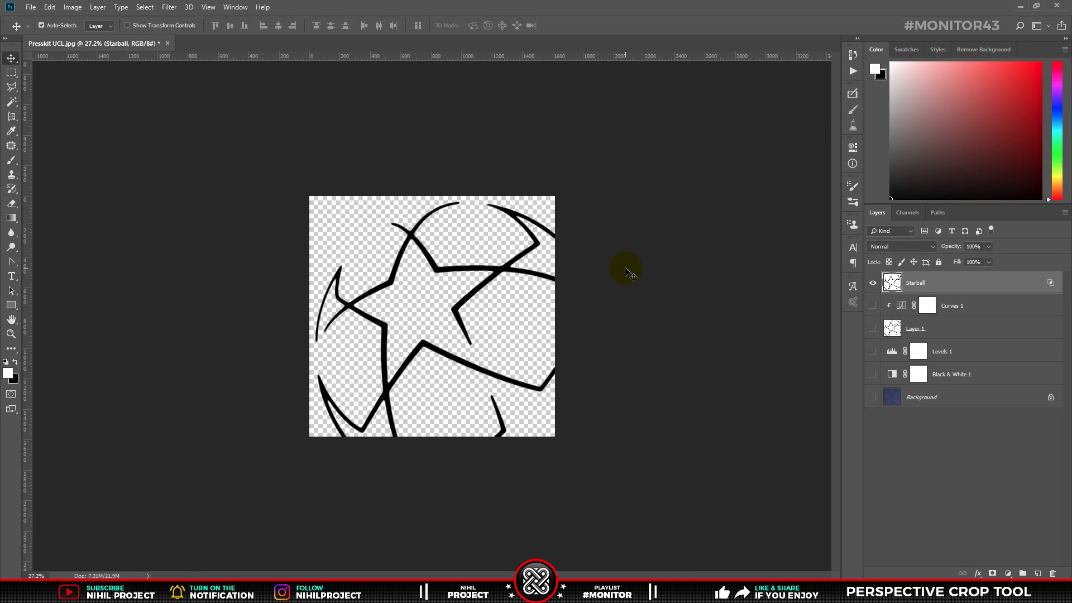